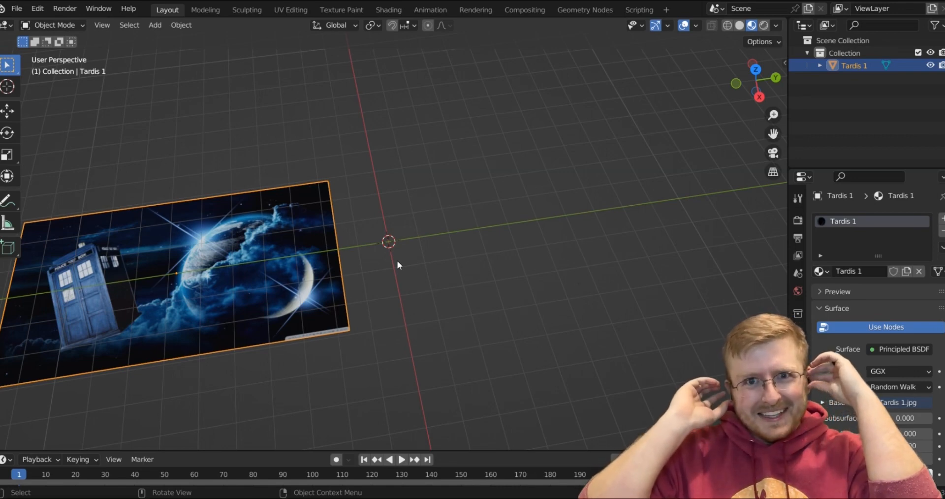
{"action": "key", "text": "space"}
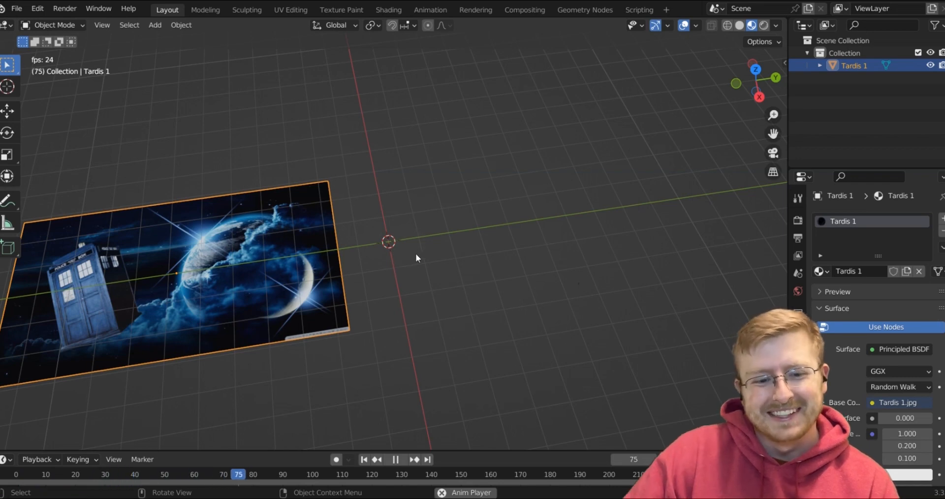
{"action": "left_click", "coordinate": [395, 459]}
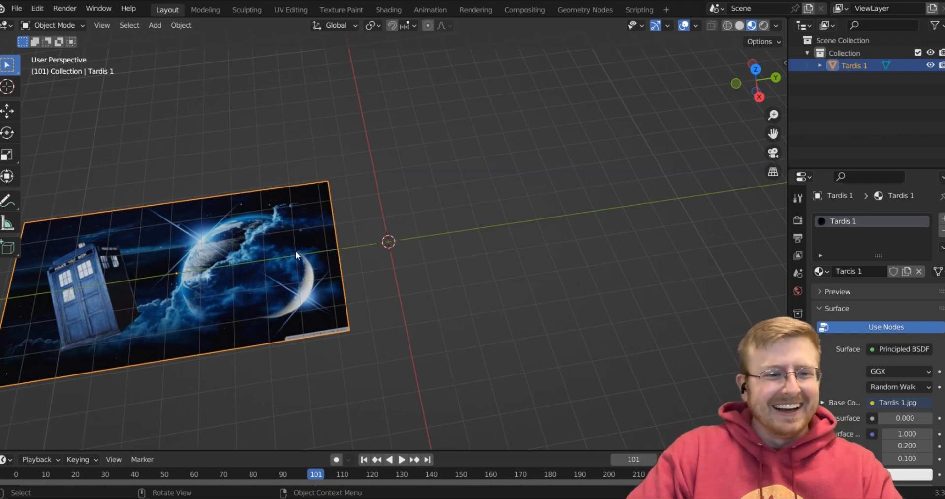
Move the Tardis image plane about 6.6 m along the global Y axis so it is centred on the world origin
{"action": "key", "text": "g"}
{"action": "key", "text": "y"}
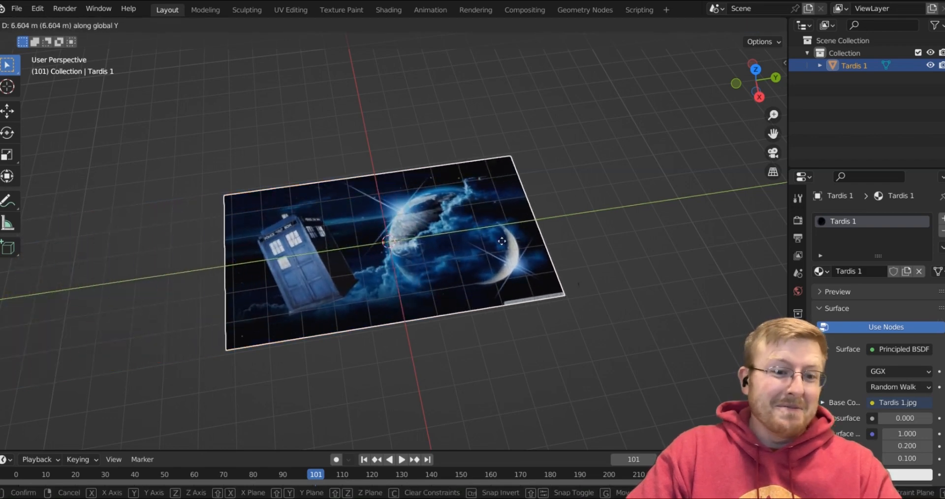
{"action": "left_click", "coordinate": [501, 240]}
{"action": "type", "text": "ry09"}
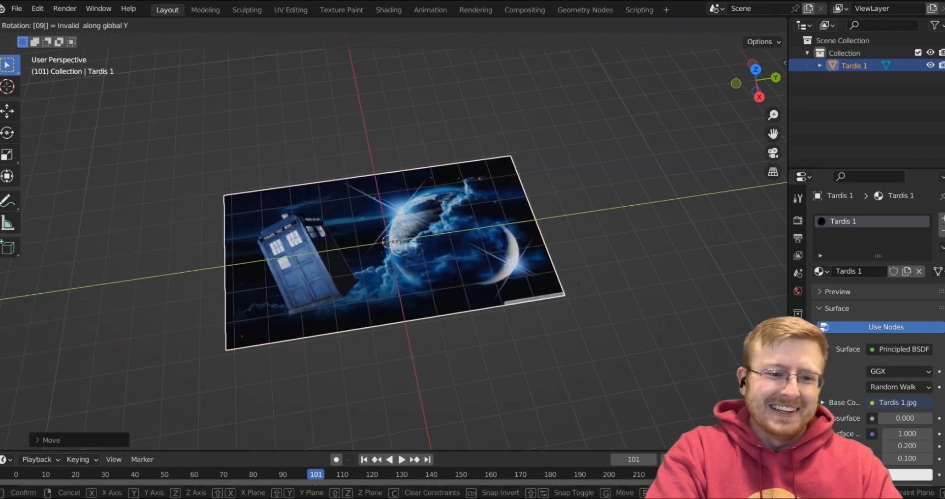
{"action": "type", "text": "90"}
{"action": "key", "text": "Escape"}
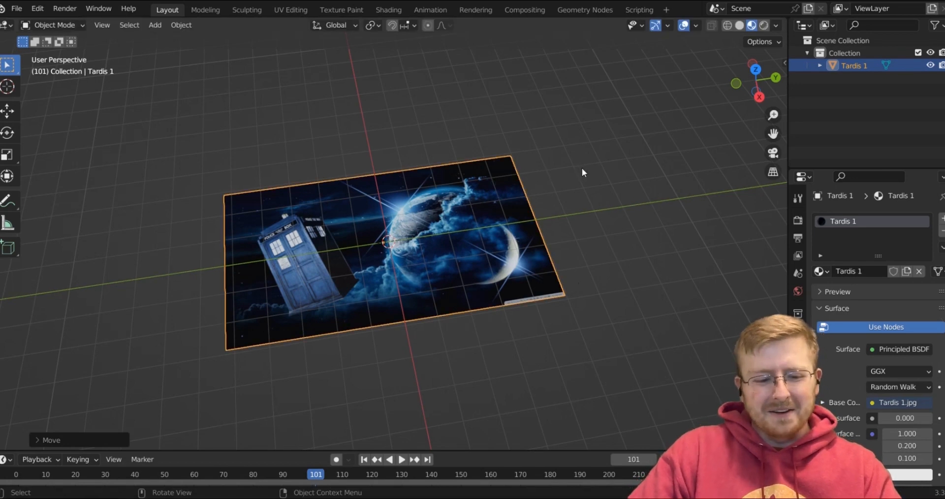
Rotate the Tardis image plane 90 degrees about the global Y axis so it stands upright
{"action": "key", "text": "r"}
{"action": "key", "text": "y"}
{"action": "key", "text": "9"}
{"action": "key", "text": "0"}
{"action": "key", "text": "Return"}
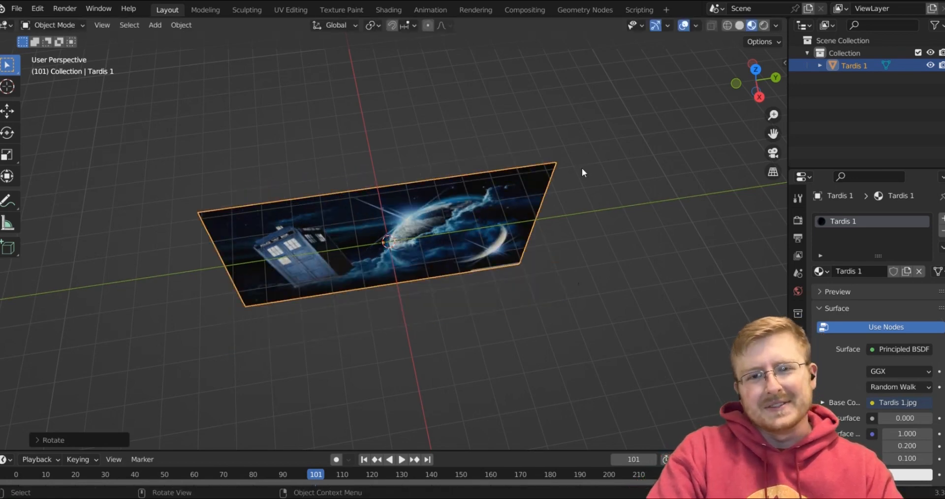
Raise the image plane 2 m along the global Z axis
{"action": "key", "text": "g"}
{"action": "key", "text": "z"}
{"action": "key", "text": "2"}
{"action": "key", "text": "Return"}
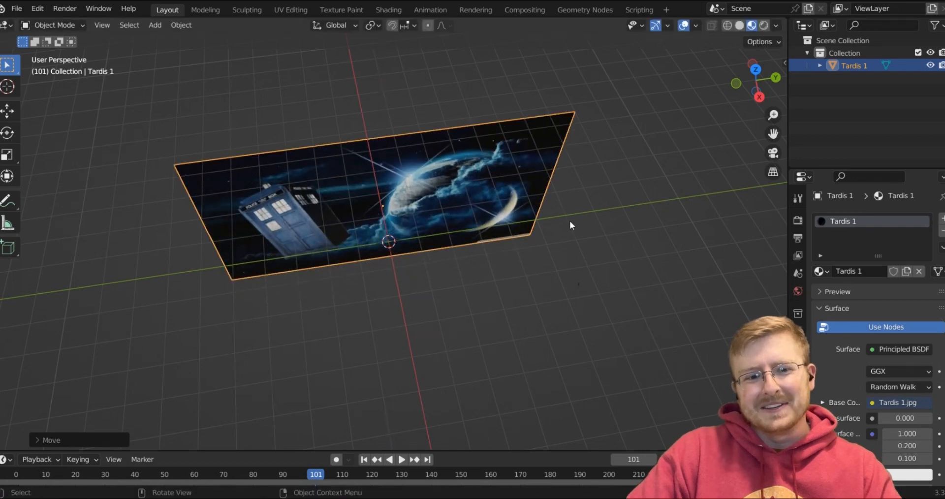
In Edit Mode, slide the upper and lower end vertices of the vertical cut so it follows the police box's slanted front corner
{"action": "middle_click_drag", "start_coordinate": [568, 220], "coordinate": [559, 158]}
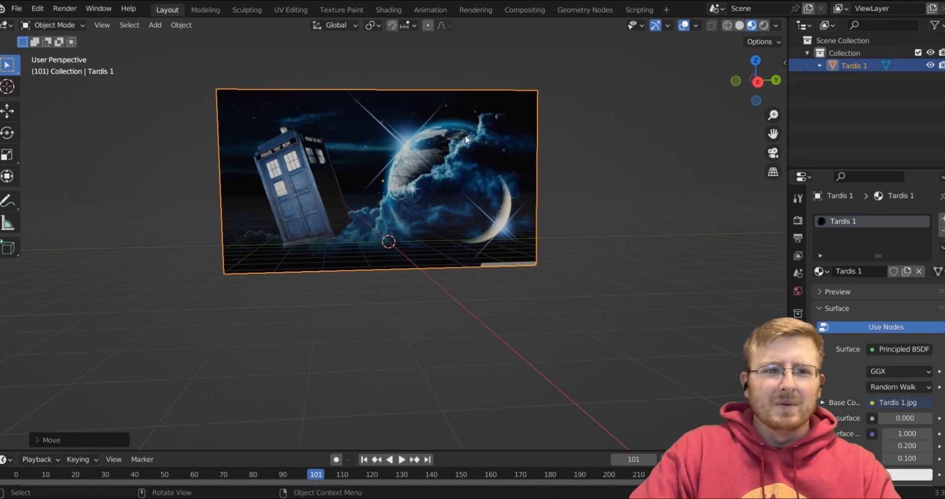
{"action": "scroll", "coordinate": [347, 179], "scroll_direction": "up", "scroll_amount": 3}
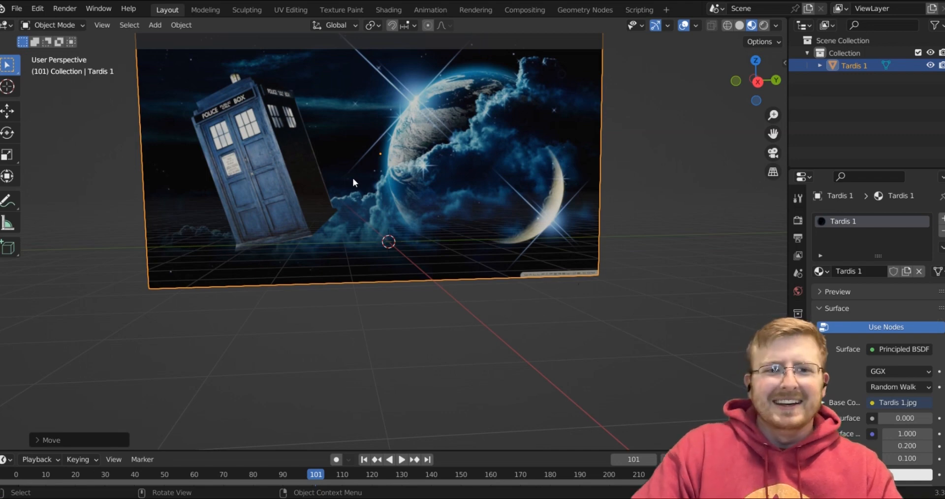
{"action": "middle_click_drag", "start_coordinate": [406, 143], "coordinate": [433, 183]}
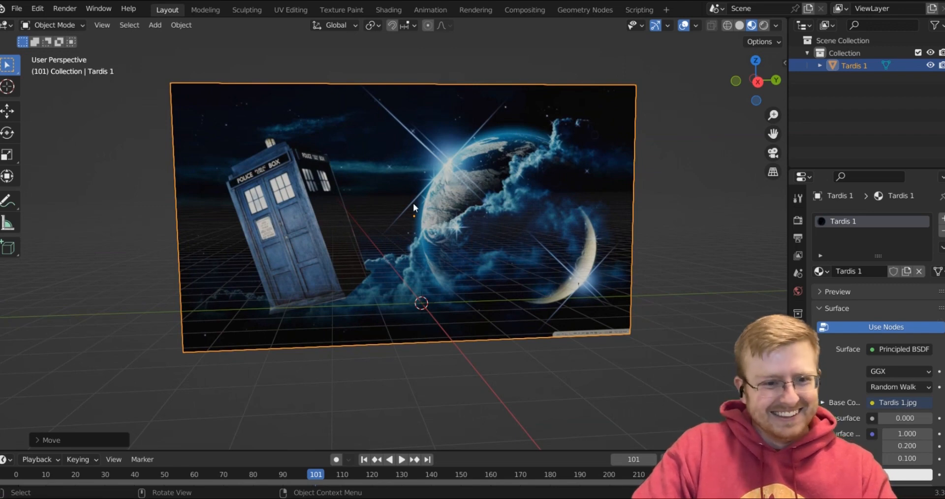
{"action": "key", "text": "Tab"}
{"action": "key", "text": "g"}
{"action": "key", "text": "g"}
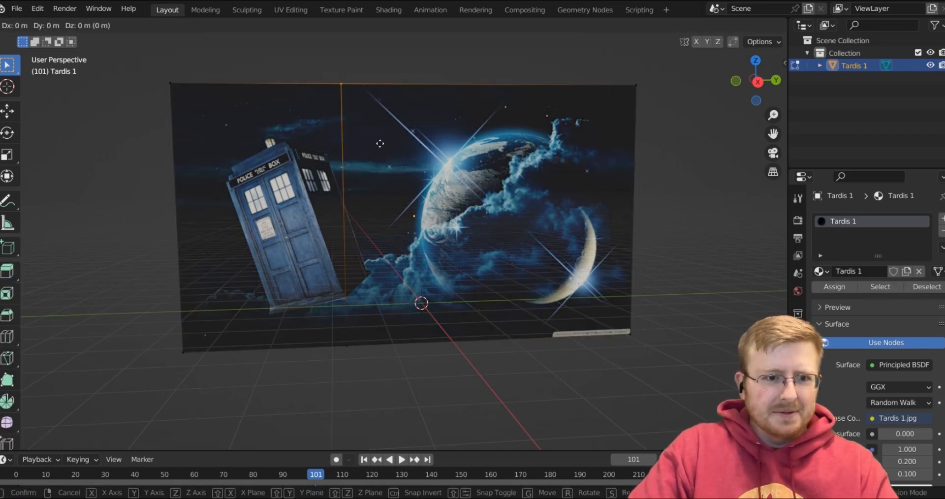
{"action": "left_click", "coordinate": [313, 141]}
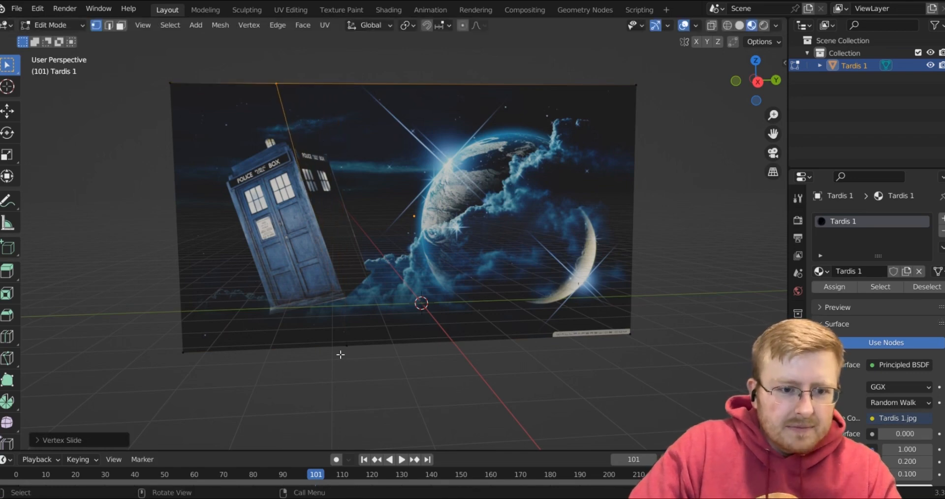
{"action": "left_click", "coordinate": [346, 346]}
{"action": "key", "text": "g"}
{"action": "key", "text": "g"}
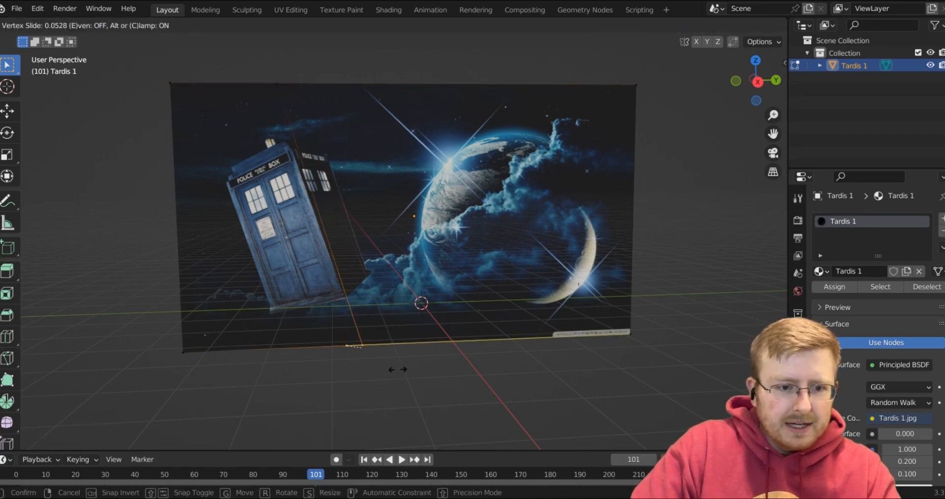
{"action": "left_click", "coordinate": [396, 369]}
Select all the background faces surrounding the police box and delete them, keeping only its front and side
{"action": "scroll", "coordinate": [261, 72], "scroll_direction": "up", "scroll_amount": 2}
{"action": "left_click", "coordinate": [179, 138]}
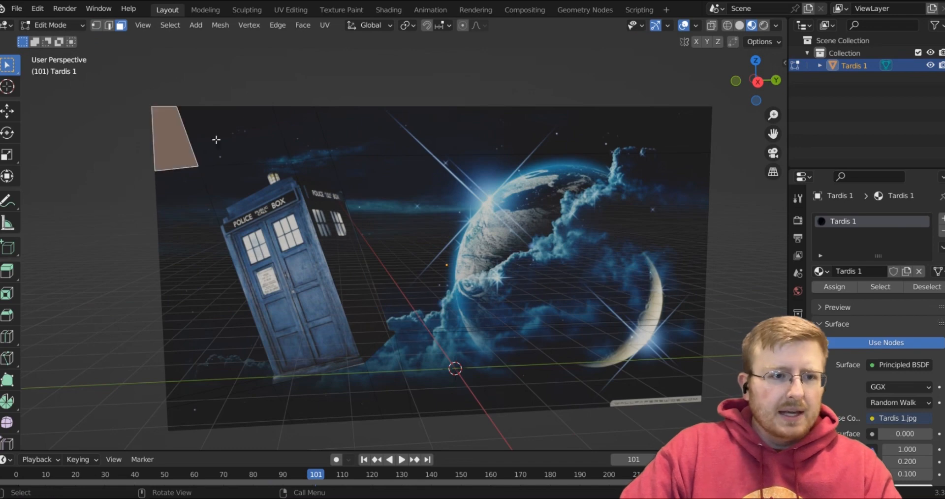
{"action": "left_click", "coordinate": [236, 135], "text": "shift"}
{"action": "key", "text": "c"}
{"action": "left_click", "coordinate": [301, 129]}
{"action": "mouse_move", "coordinate": [303, 127]}
{"action": "left_mouse_down"}
{"action": "mouse_move", "coordinate": [425, 151]}
{"action": "mouse_move", "coordinate": [500, 296]}
{"action": "mouse_move", "coordinate": [393, 388]}
{"action": "mouse_move", "coordinate": [273, 406]}
{"action": "mouse_move", "coordinate": [194, 390]}
{"action": "left_mouse_up"}
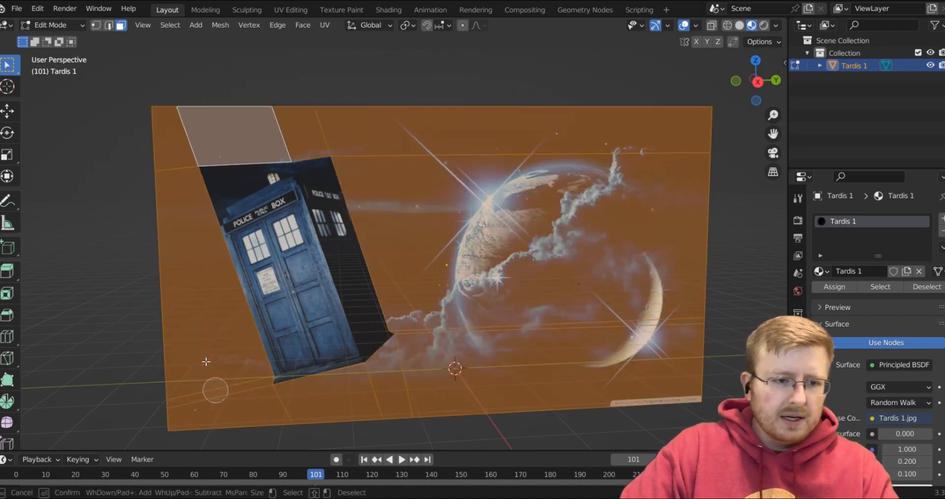
{"action": "key", "text": "x"}
{"action": "left_click", "coordinate": [147, 360]}
{"action": "scroll", "coordinate": [441, 332], "scroll_direction": "up", "scroll_amount": 2}
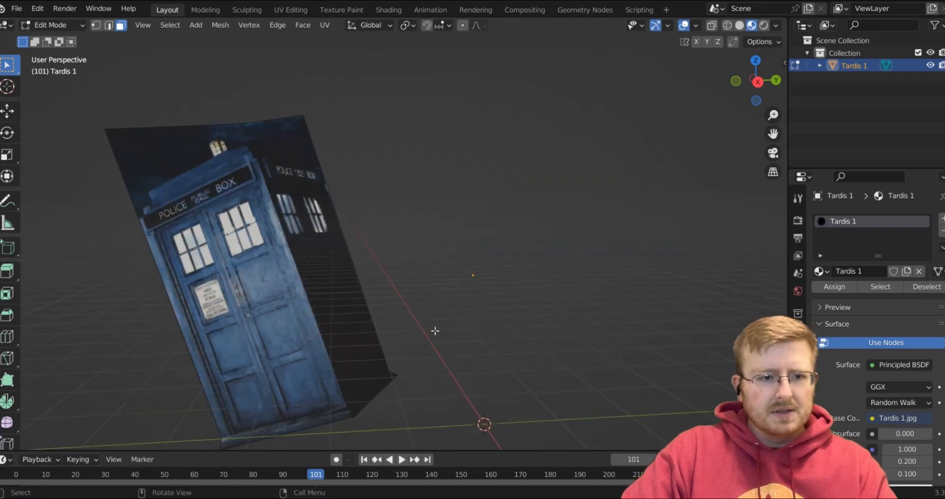
{"action": "left_click", "coordinate": [265, 271]}
{"action": "scroll", "coordinate": [337, 305], "scroll_direction": "down", "scroll_amount": 1}
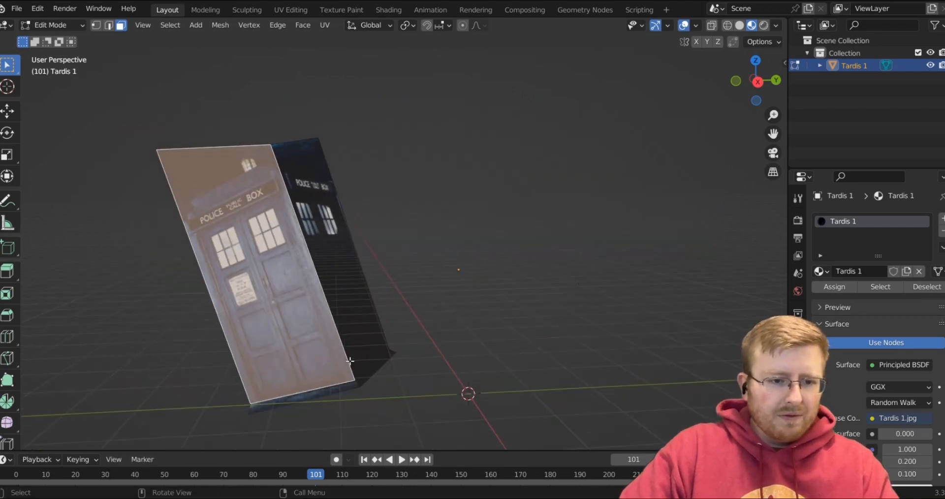
{"action": "left_click", "coordinate": [317, 176]}
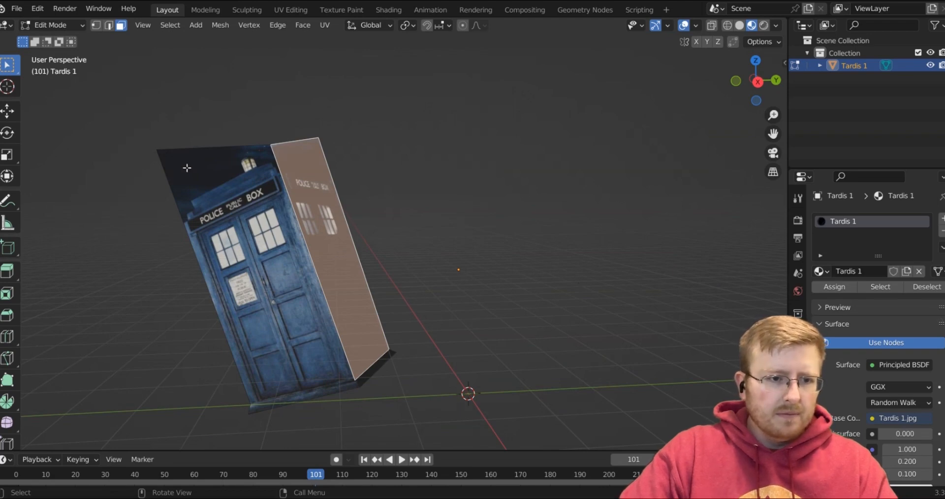
{"action": "left_click_drag", "start_coordinate": [138, 114], "coordinate": [421, 381]}
{"action": "left_click_drag", "start_coordinate": [275, 311], "coordinate": [143, 235]}
{"action": "left_click", "coordinate": [276, 258]}
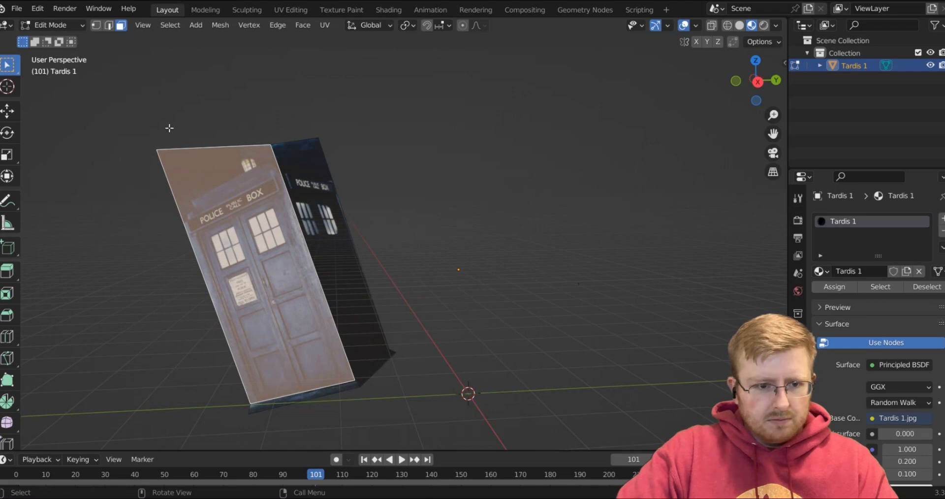
Select all the police box faces and rotate them about the X axis in the right orthographic view until the box stands upright
{"action": "left_click_drag", "start_coordinate": [170, 128], "coordinate": [548, 485]}
{"action": "left_click", "coordinate": [756, 81]}
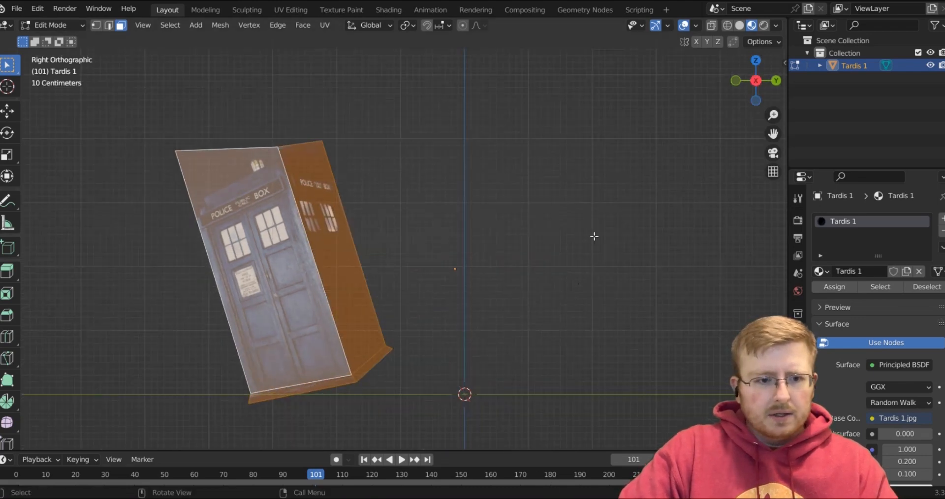
{"action": "scroll", "coordinate": [471, 324], "scroll_direction": "up", "scroll_amount": 2}
{"action": "scroll", "coordinate": [472, 344], "scroll_direction": "down", "scroll_amount": 1}
{"action": "key", "text": "r"}
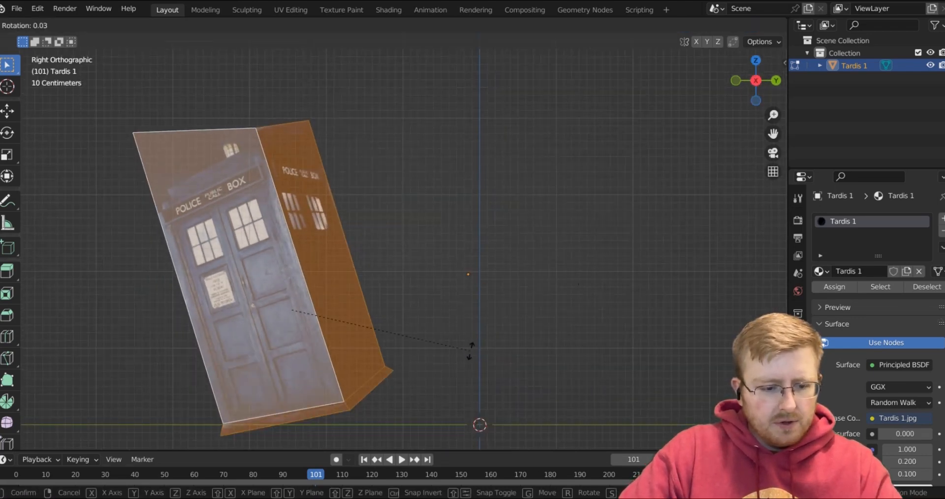
{"action": "key", "text": "x"}
{"action": "left_click", "coordinate": [468, 401]}
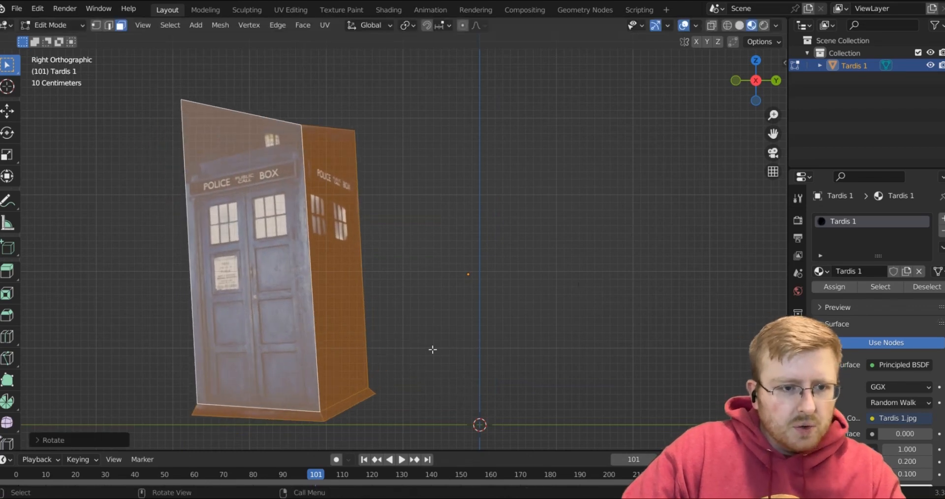
Lower the selected police box faces along the Z axis so the base sits at the ground line
{"action": "key", "text": "g"}
{"action": "key", "text": "z"}
{"action": "left_click", "coordinate": [426, 343]}
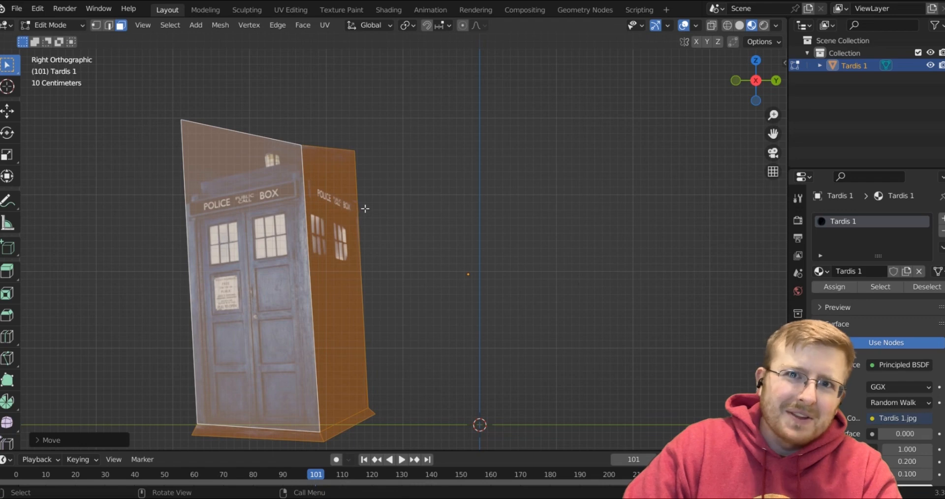
Add a horizontal loop cut near the top of both faces and slide its outer front vertex down to follow the roofline
{"action": "scroll", "coordinate": [367, 207], "scroll_direction": "up", "scroll_amount": 1}
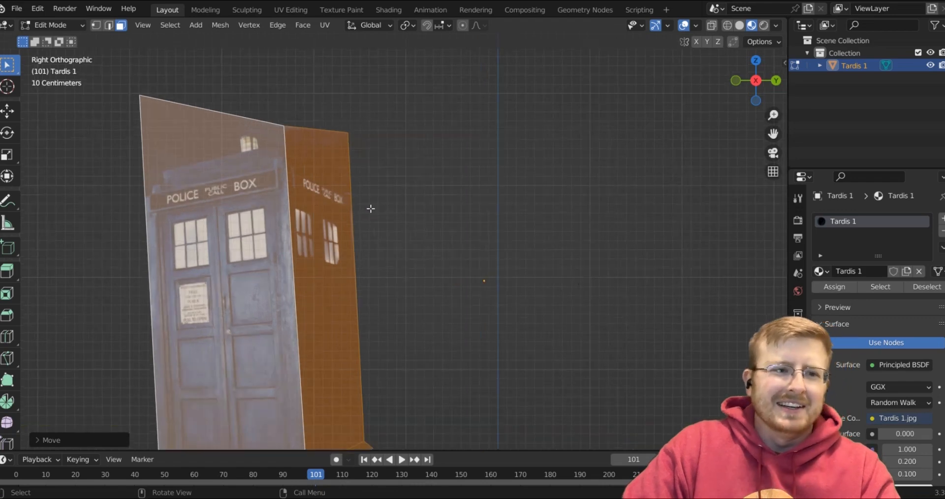
{"action": "key", "text": "ctrl+r"}
{"action": "left_click", "coordinate": [292, 148]}
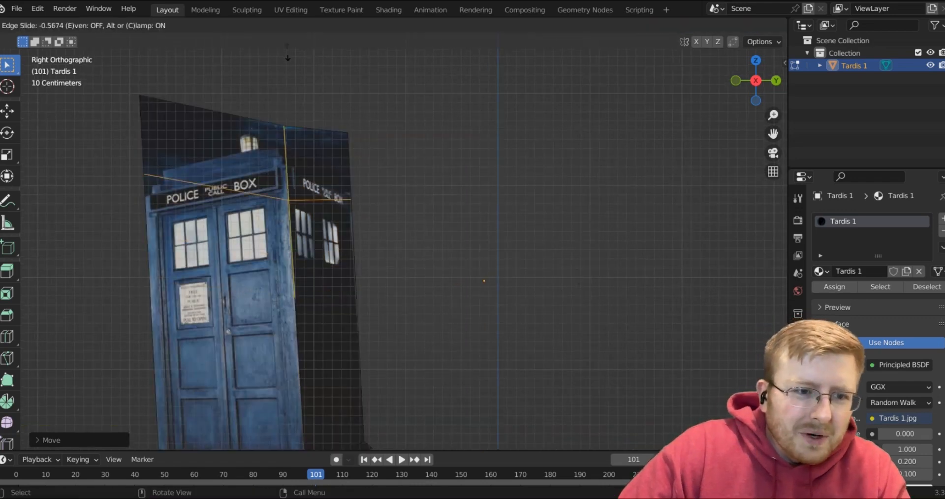
{"action": "left_click", "coordinate": [290, 401]}
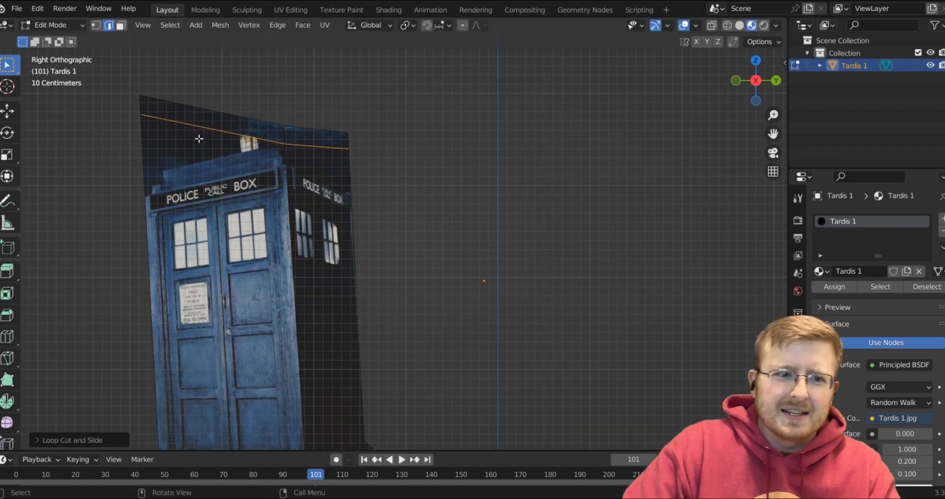
{"action": "left_click", "coordinate": [141, 115]}
{"action": "key", "text": "shift+v"}
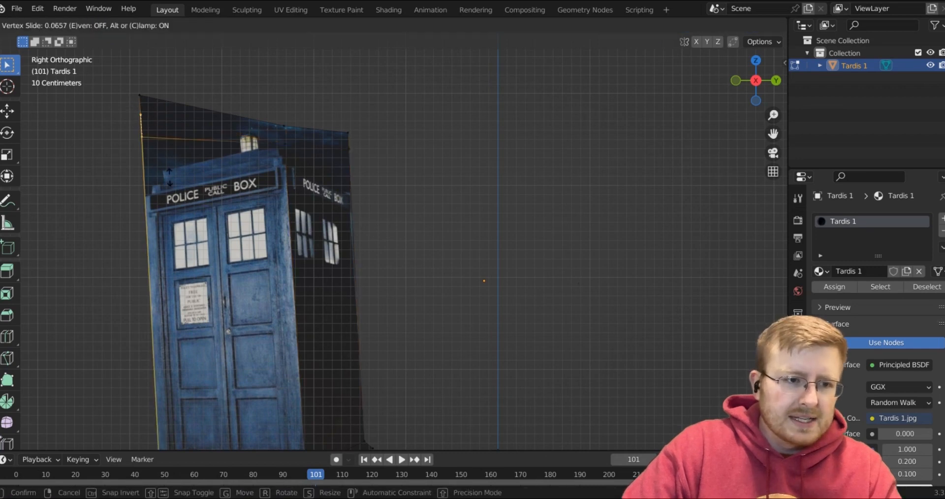
{"action": "left_click", "coordinate": [170, 213]}
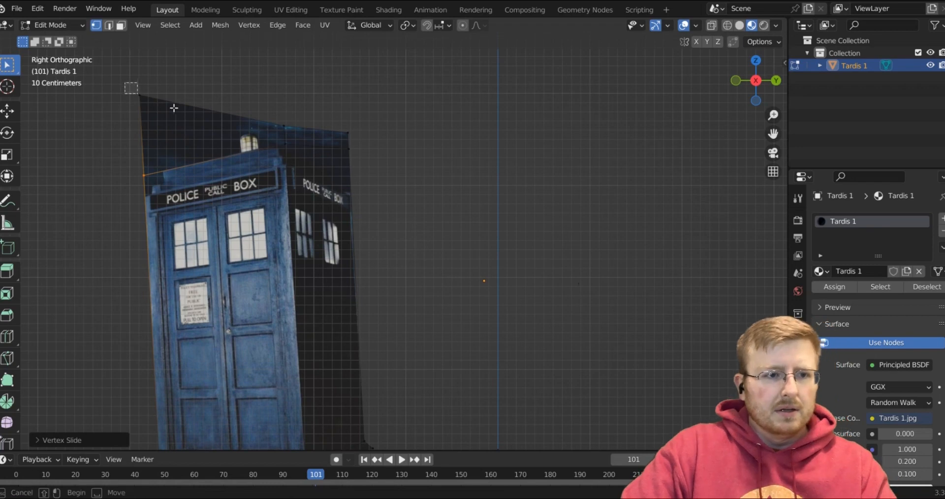
Delete the two background faces above the police box's roofline and return to Object Mode
{"action": "left_click_drag", "start_coordinate": [165, 104], "coordinate": [130, 84]}
{"action": "key", "text": "3"}
{"action": "left_click", "coordinate": [206, 141]}
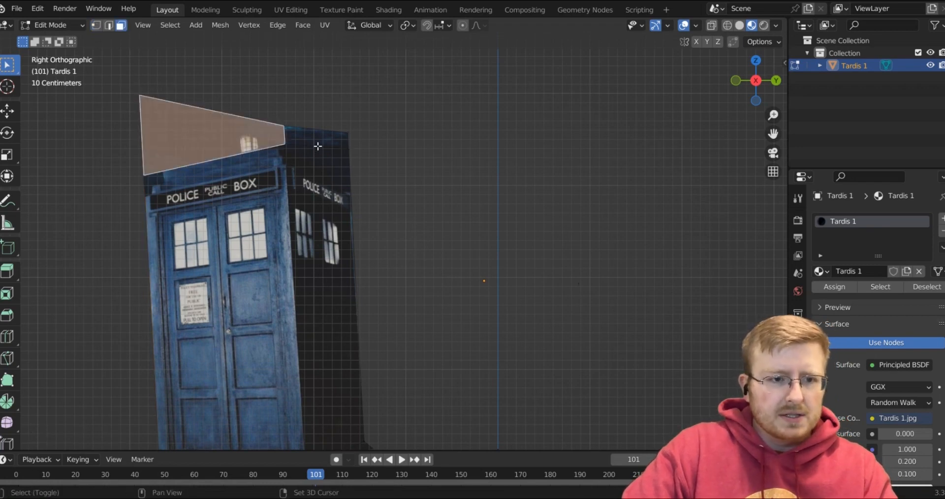
{"action": "left_click", "coordinate": [316, 142], "text": "shift"}
{"action": "key", "text": "x"}
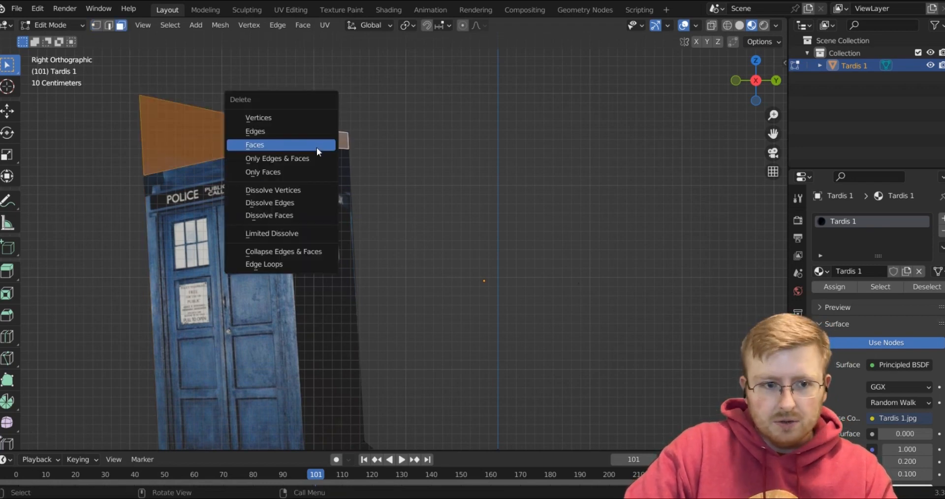
{"action": "left_click", "coordinate": [317, 147]}
{"action": "key", "text": "Tab"}
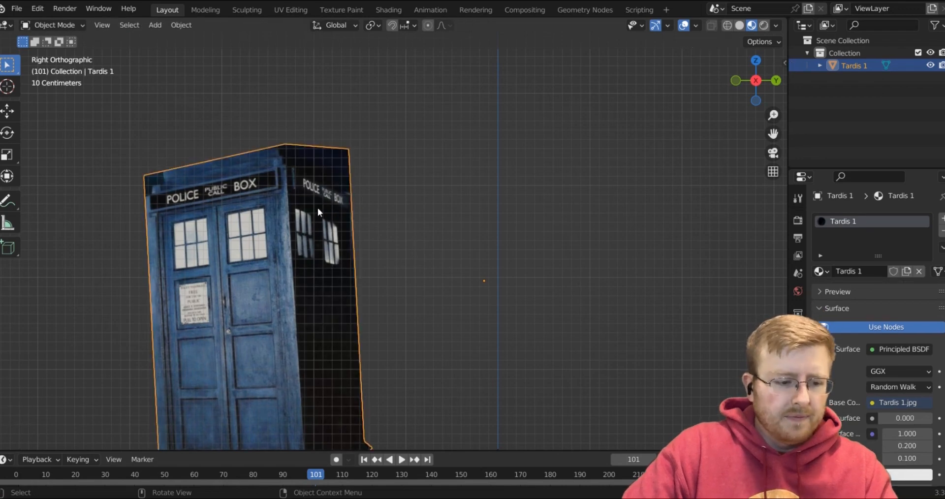
In Edit Mode, flatten the top edge of the front face by scaling its two vertices to 0 along Z
{"action": "key", "text": "Tab"}
{"action": "left_click_drag", "start_coordinate": [106, 134], "coordinate": [311, 186]}
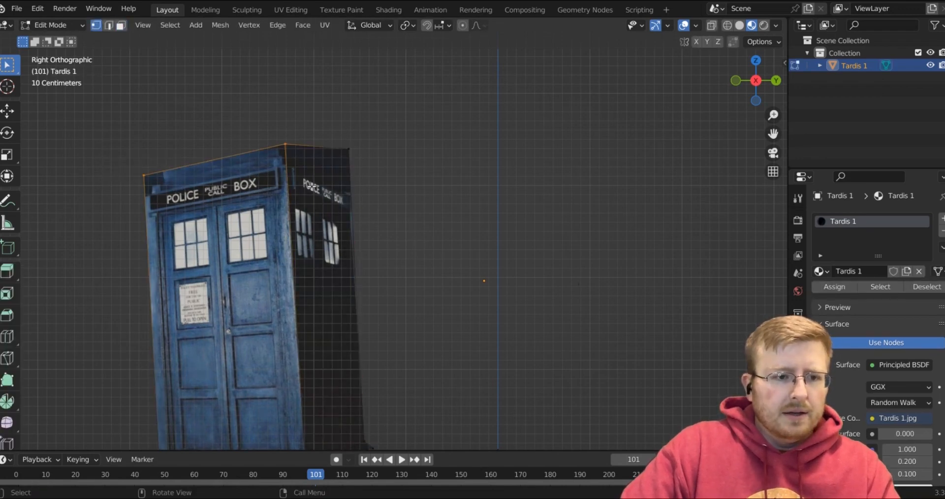
{"action": "scroll", "coordinate": [326, 203], "scroll_direction": "down", "scroll_amount": 2}
{"action": "middle_click_drag", "start_coordinate": [405, 238], "coordinate": [451, 178], "text": "shift"}
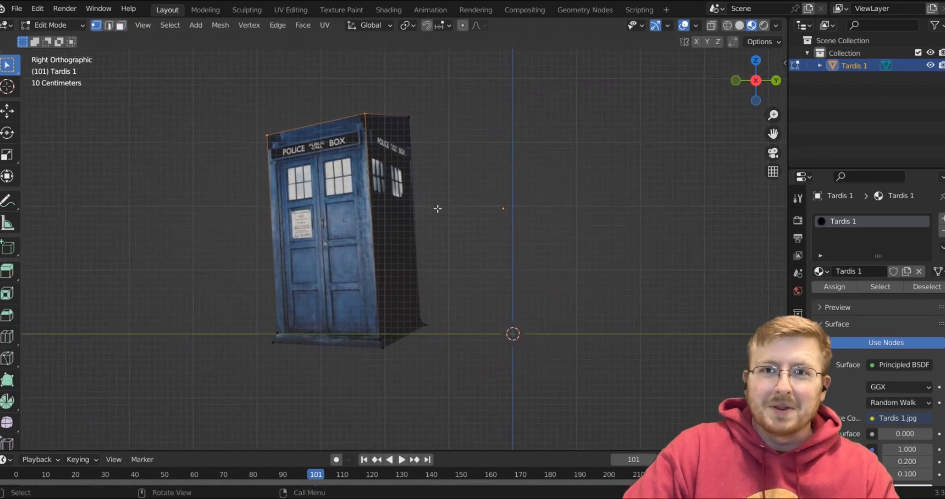
{"action": "key", "text": "s"}
{"action": "key", "text": "z"}
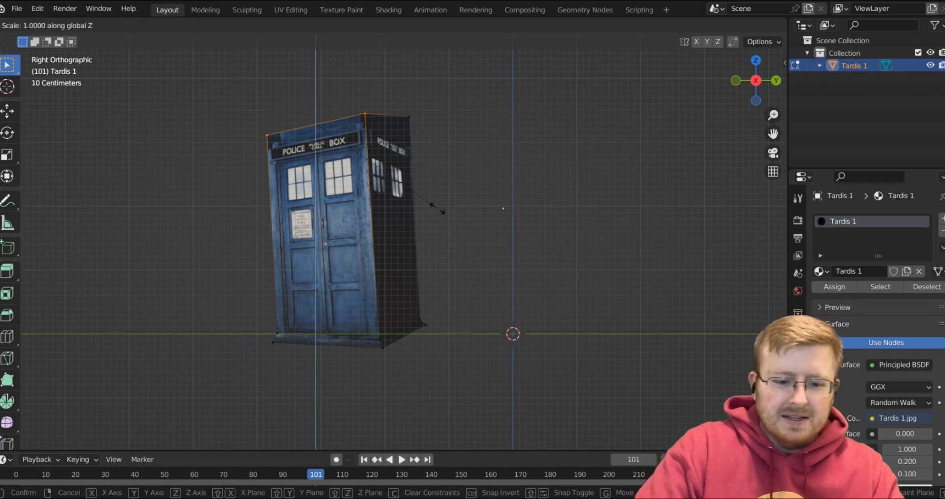
{"action": "key", "text": "0"}
{"action": "key", "text": "Return"}
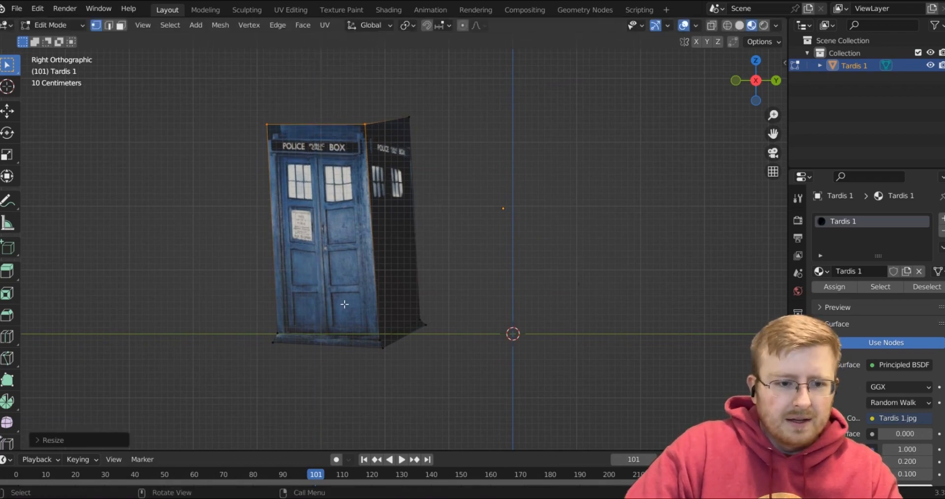
Flatten the front face's lower door edge just above the plinth by scaling its two vertices to 0 along Z
{"action": "left_click_drag", "start_coordinate": [237, 318], "coordinate": [394, 343]}
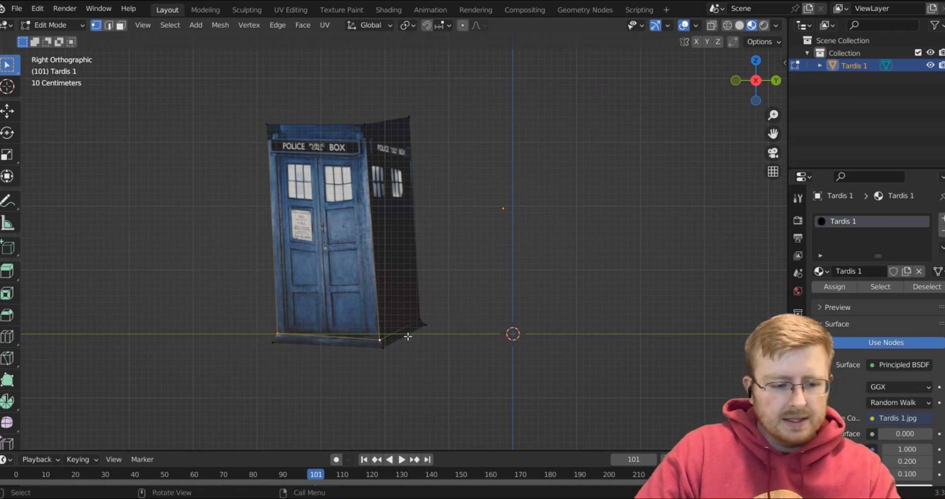
{"action": "key", "text": "s"}
{"action": "key", "text": "z"}
{"action": "key", "text": "0"}
{"action": "key", "text": "Return"}
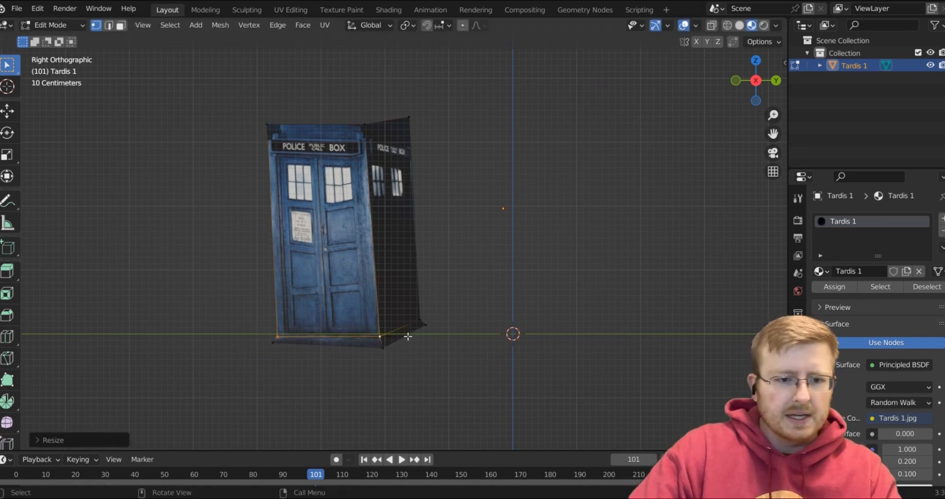
Level the bottom edge of the front plinth by scaling its two corner vertices to 0 along Z
{"action": "left_click", "coordinate": [275, 348]}
{"action": "left_click", "coordinate": [380, 351], "text": "shift"}
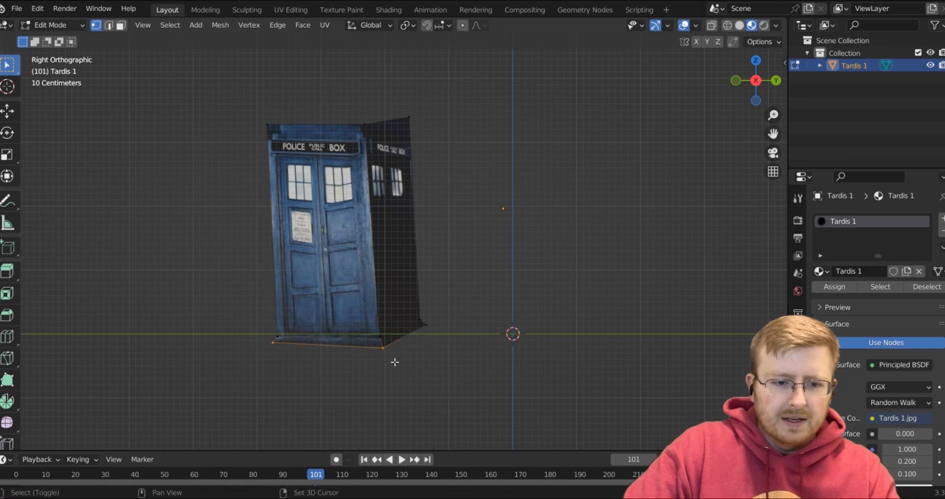
{"action": "key", "text": "s"}
{"action": "key", "text": "z"}
{"action": "key", "text": "0"}
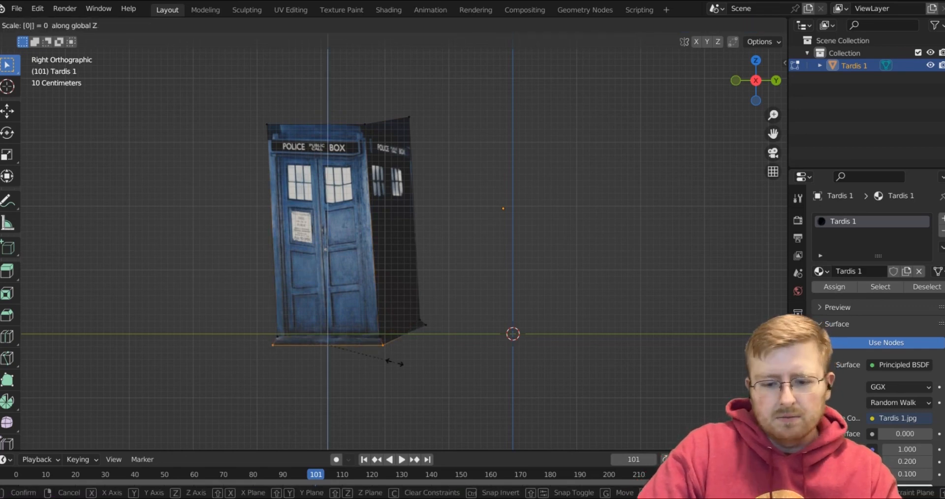
{"action": "key", "text": "Return"}
Straighten the front face's left edge by scaling its top and lower vertices to 0 along X and along Y
{"action": "scroll", "coordinate": [395, 362], "scroll_direction": "up", "scroll_amount": 2}
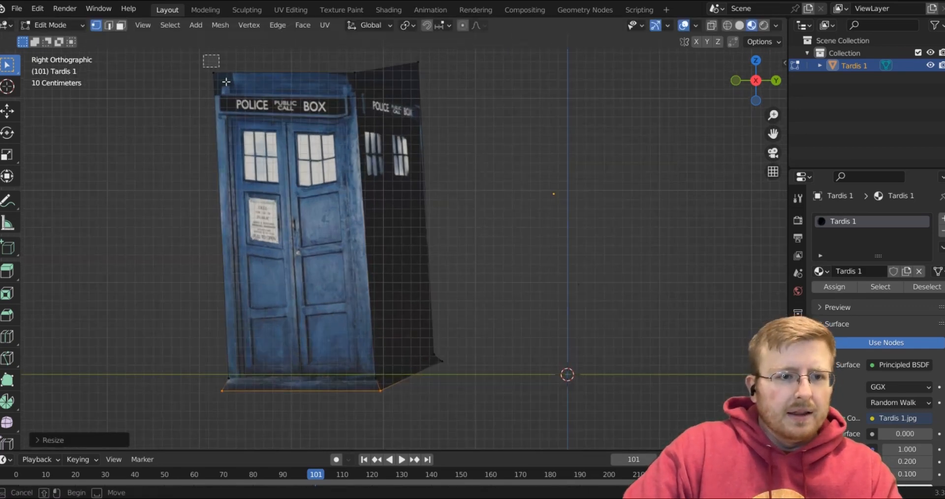
{"action": "left_click", "coordinate": [231, 377], "text": "shift"}
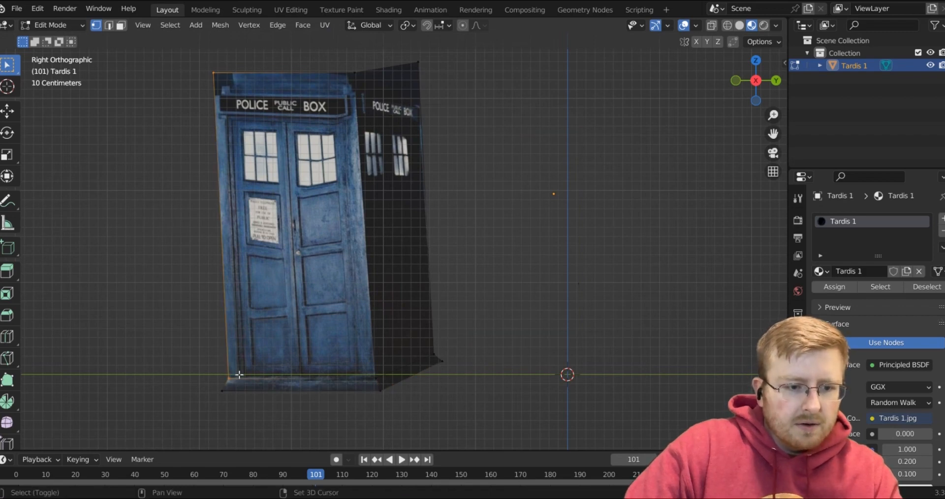
{"action": "type", "text": "sx"}
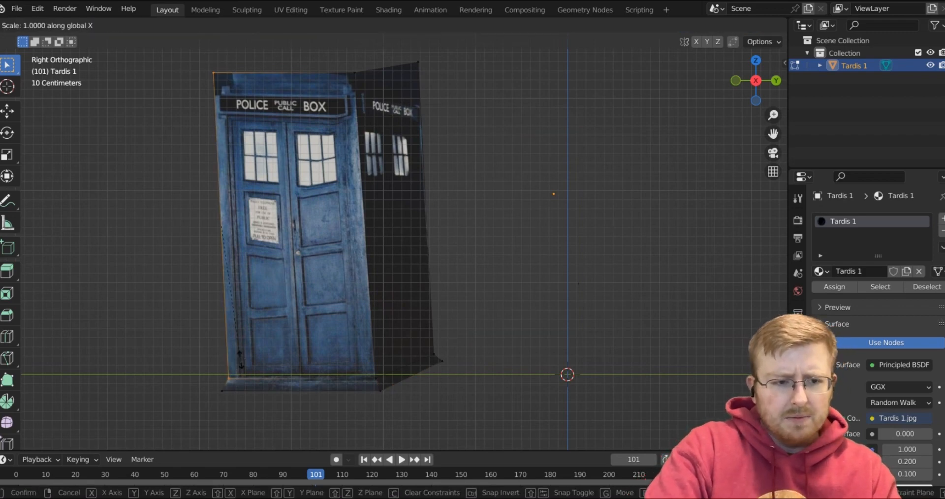
{"action": "type", "text": "0"}
{"action": "key", "text": "Return"}
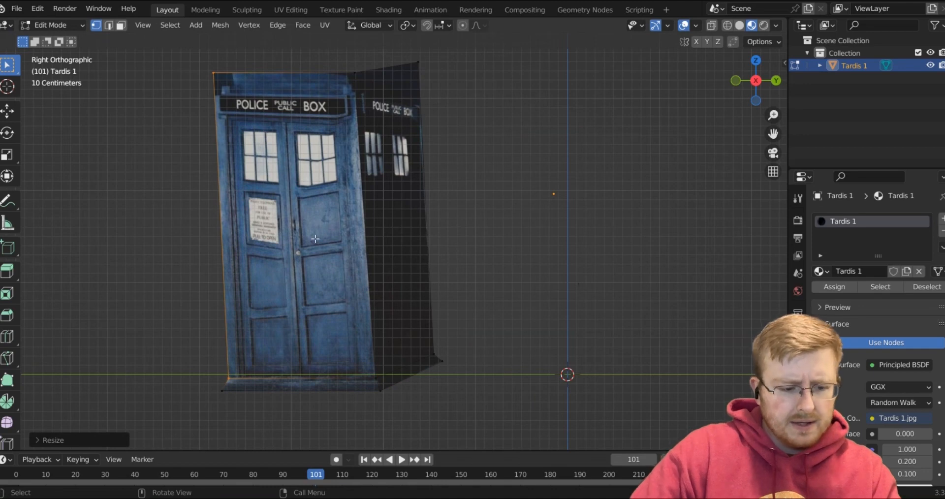
{"action": "type", "text": "sy0"}
{"action": "key", "text": "Return"}
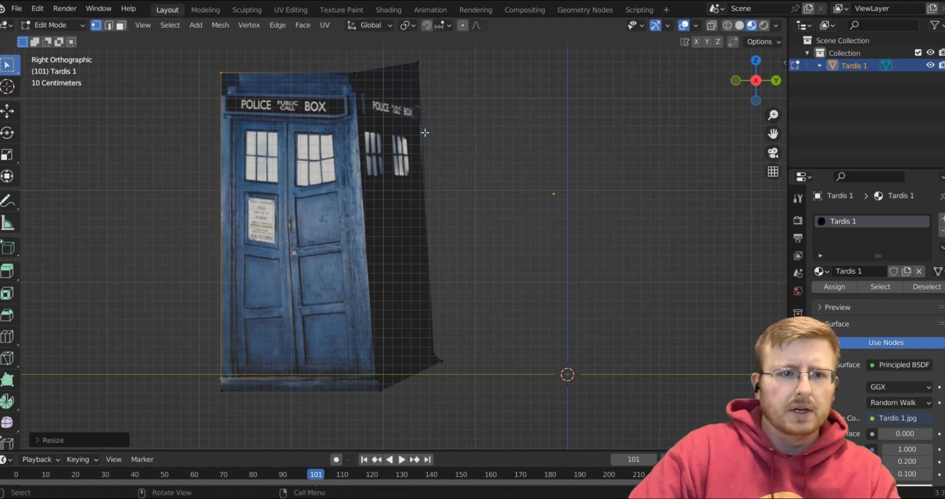
Straighten the corner edge between the front and side faces by scaling its top and lower vertices to 0 along Y
{"action": "left_click_drag", "start_coordinate": [348, 65], "coordinate": [371, 82]}
{"action": "left_click_drag", "start_coordinate": [356, 359], "coordinate": [385, 380], "text": "shift"}
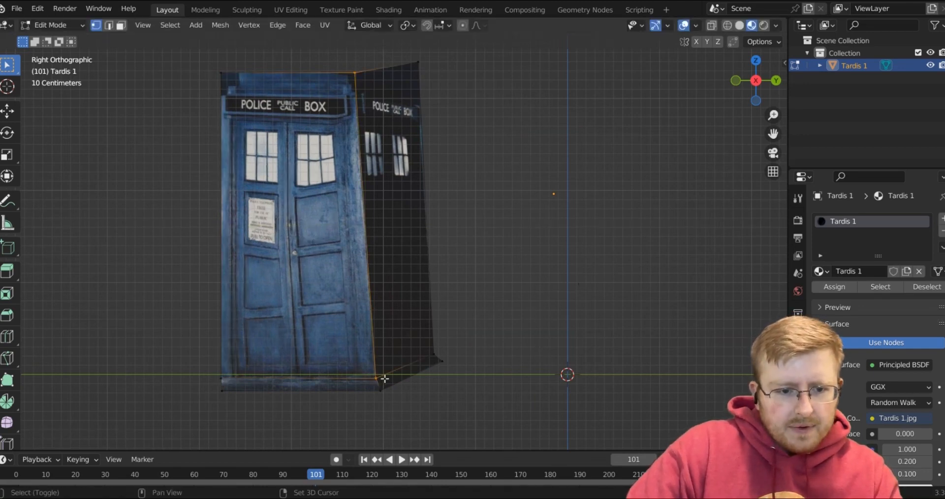
{"action": "type", "text": "sy0"}
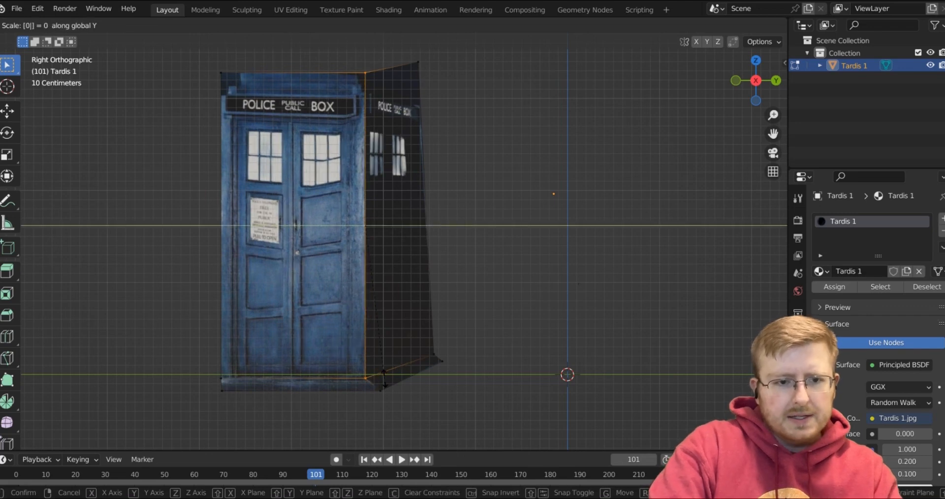
{"action": "key", "text": "Escape"}
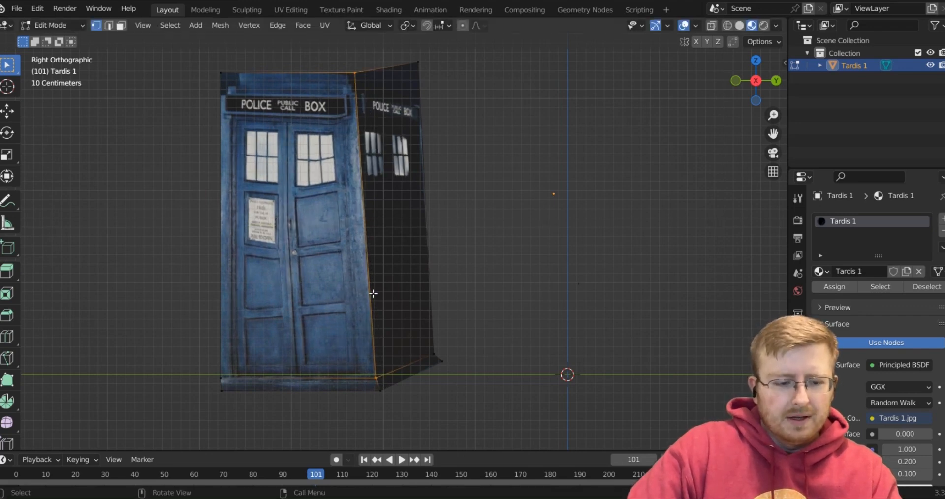
{"action": "type", "text": "sy0"}
{"action": "key", "text": "Return"}
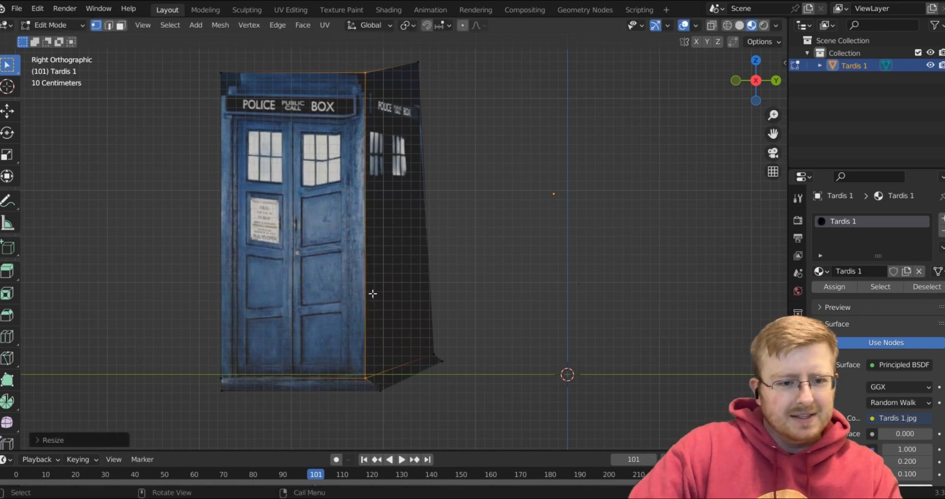
Move the front plinth's outer bottom-left vertex slightly outward along the Y axis
{"action": "left_click", "coordinate": [217, 390]}
{"action": "key", "text": "g"}
{"action": "key", "text": "y"}
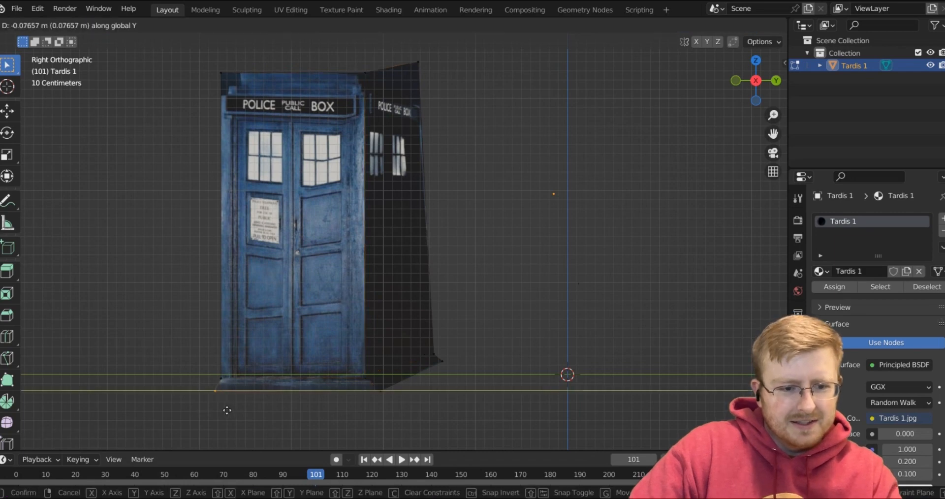
{"action": "left_click", "coordinate": [223, 410]}
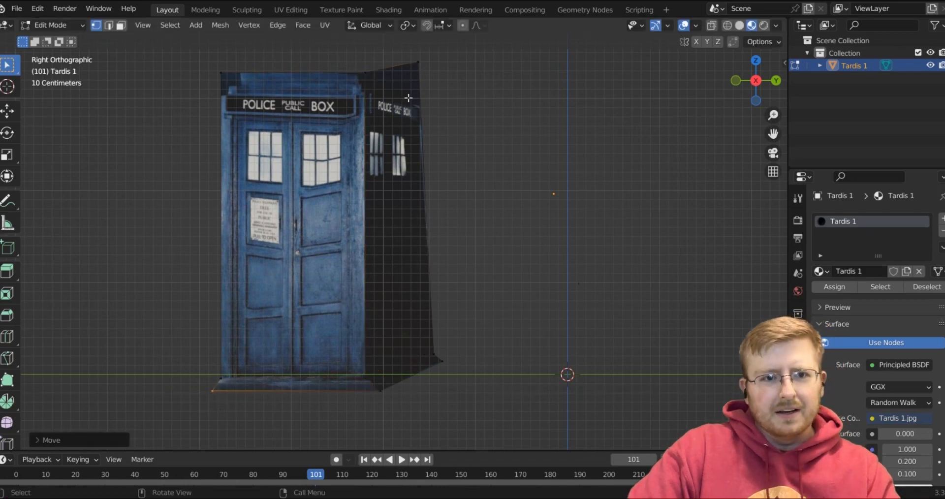
Level the top edges of both the front and side faces by scaling all top vertices to 0 along Z
{"action": "left_click", "coordinate": [419, 63]}
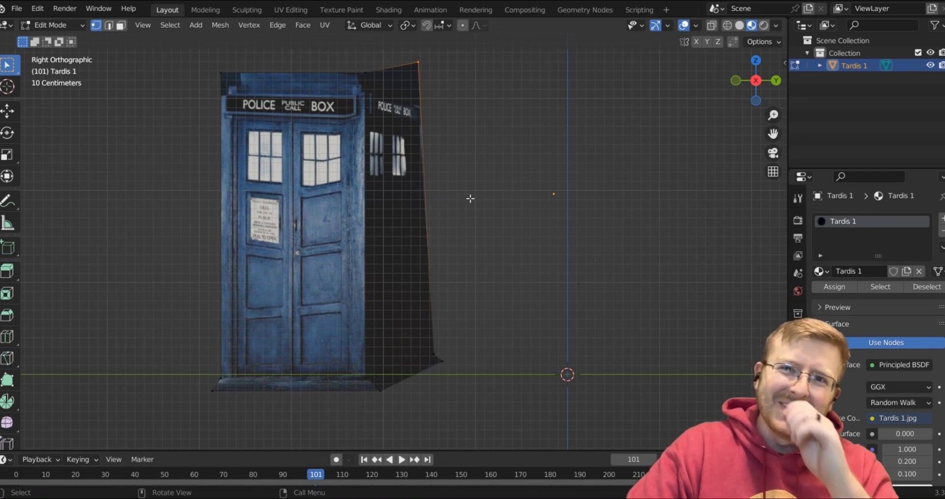
{"action": "left_click_drag", "start_coordinate": [210, 49], "coordinate": [501, 104]}
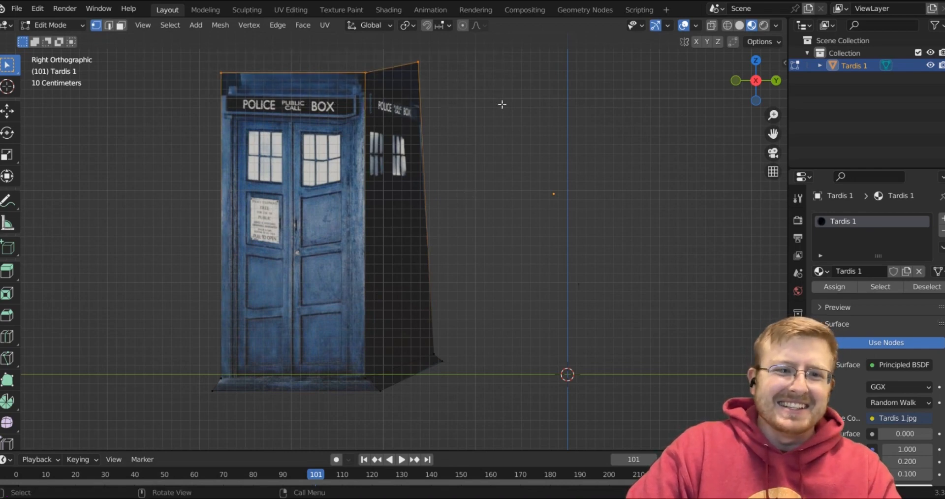
{"action": "key", "text": "s"}
{"action": "key", "text": "z"}
{"action": "key", "text": "0"}
{"action": "key", "text": "Return"}
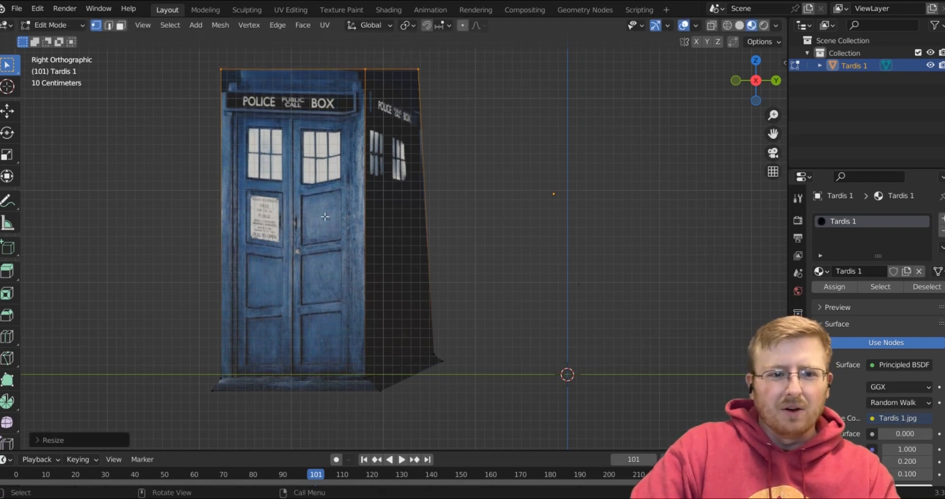
{"action": "scroll", "coordinate": [345, 134], "scroll_direction": "up", "scroll_amount": 2}
{"action": "middle_click_drag", "start_coordinate": [341, 106], "coordinate": [375, 199], "text": "shift"}
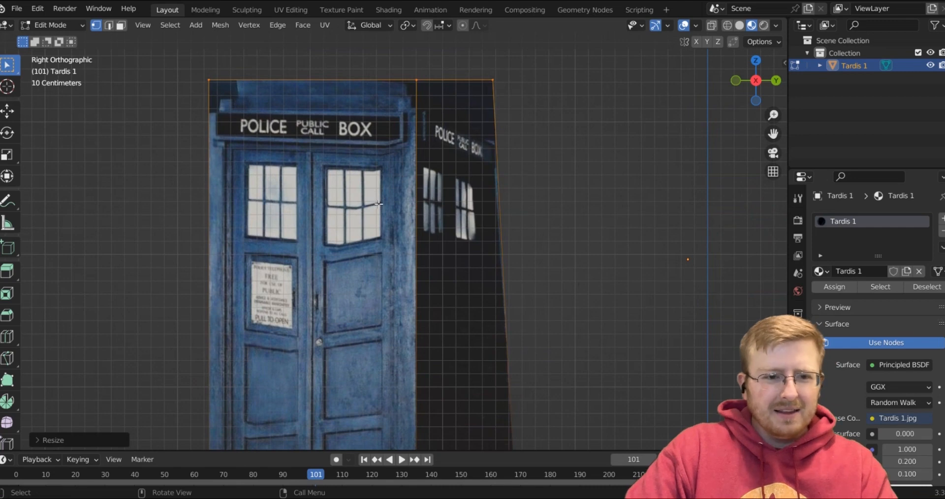
{"action": "scroll", "coordinate": [379, 201], "scroll_direction": "down", "scroll_amount": 1}
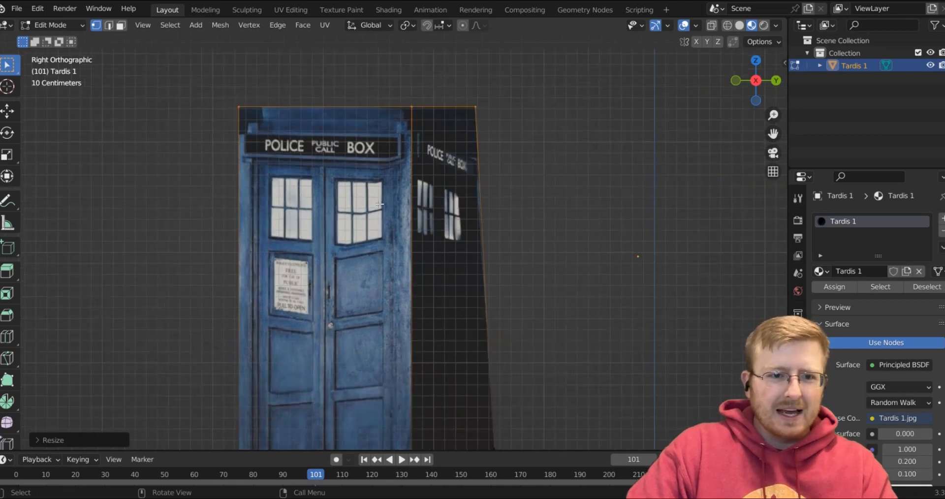
{"action": "middle_click_drag", "start_coordinate": [379, 284], "coordinate": [373, 211], "text": "shift"}
{"action": "scroll", "coordinate": [372, 211], "scroll_direction": "down", "scroll_amount": 1}
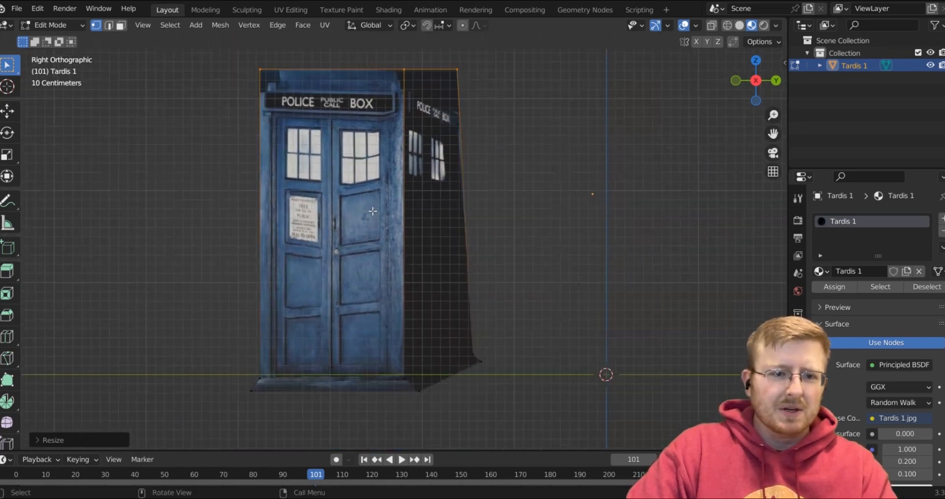
{"action": "key", "text": "Tab"}
{"action": "key", "text": "Tab"}
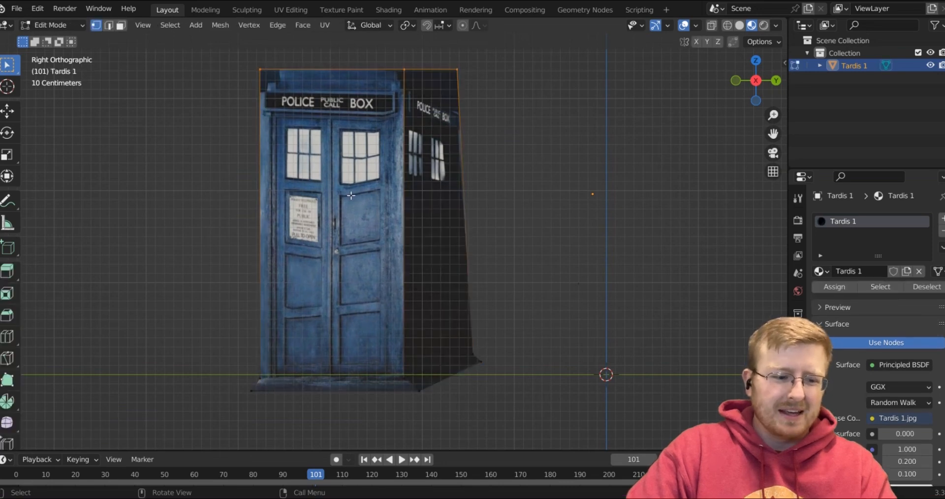
Subdivide the police box's front face twice to even out the texture distortion
{"action": "key", "text": "3"}
{"action": "left_click", "coordinate": [350, 195]}
{"action": "right_click", "coordinate": [351, 196]}
{"action": "left_click", "coordinate": [351, 196]}
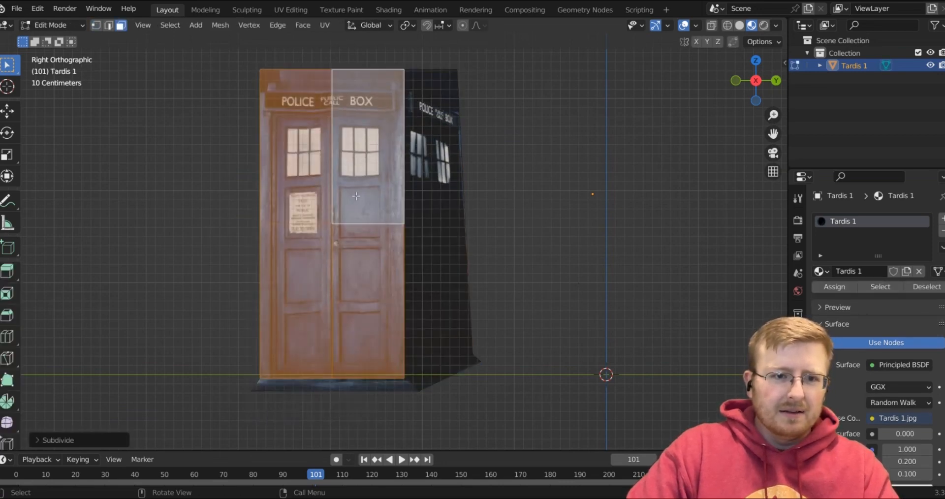
{"action": "right_click", "coordinate": [353, 185]}
{"action": "left_click", "coordinate": [355, 183]}
{"action": "scroll", "coordinate": [502, 229], "scroll_direction": "up", "scroll_amount": 2}
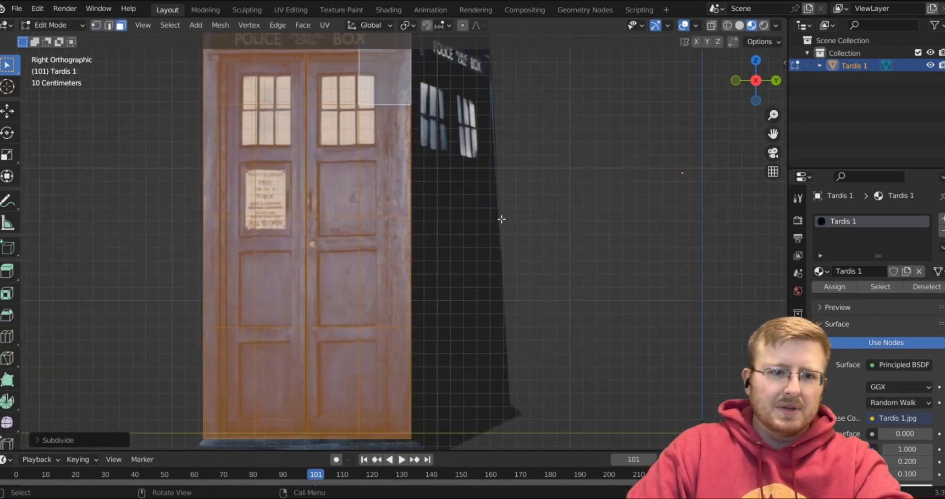
{"action": "middle_click_drag", "start_coordinate": [501, 168], "coordinate": [488, 252], "text": "shift"}
Add a horizontal loop cut around the front and side faces and slide it up to just below the door windows
{"action": "key", "text": "1"}
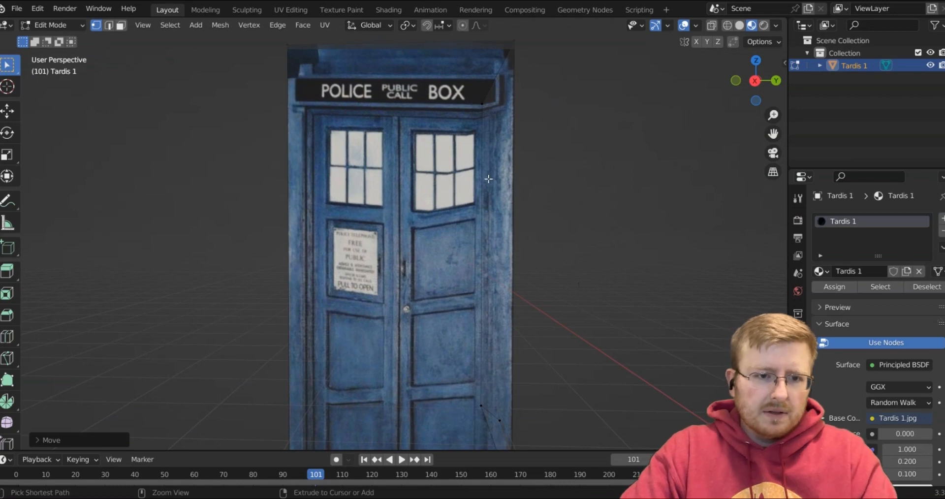
{"action": "key", "text": "ctrl+r"}
{"action": "left_click", "coordinate": [522, 190]}
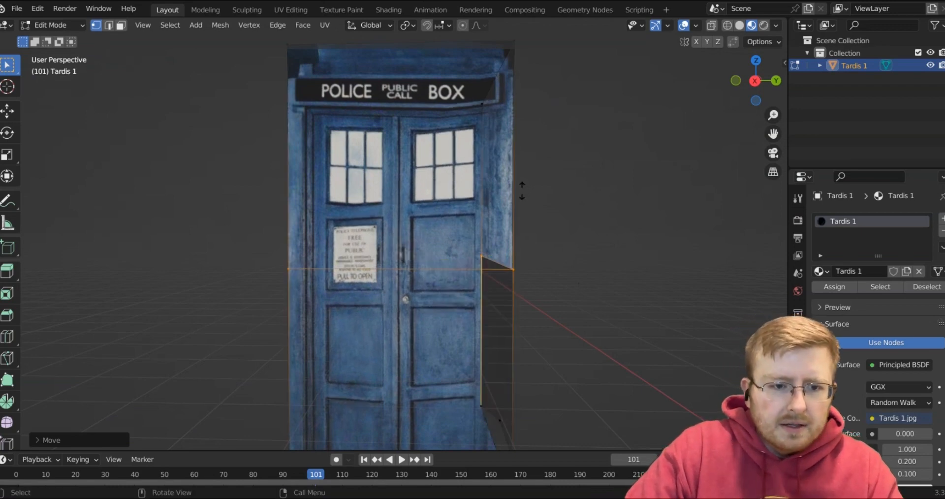
{"action": "left_click", "coordinate": [531, 135]}
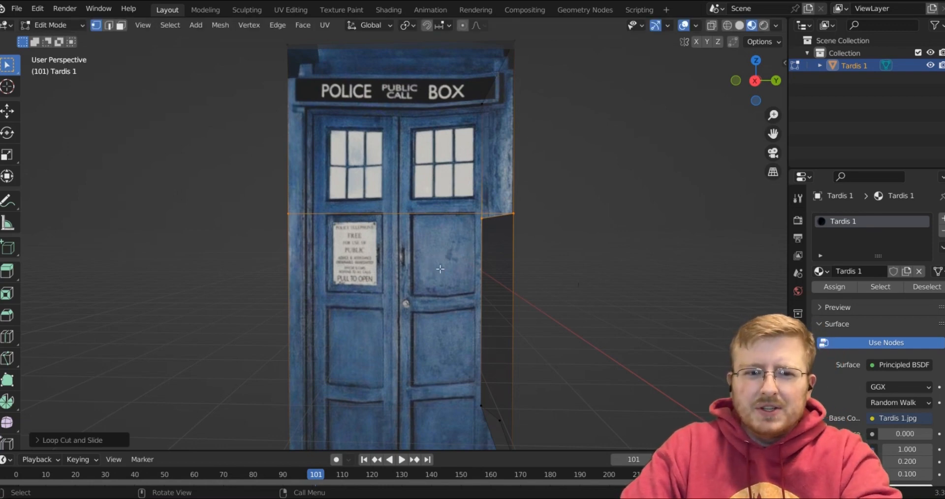
Add a second horizontal loop cut and slide it up to the rail just below the door notice
{"action": "key", "text": "ctrl+r"}
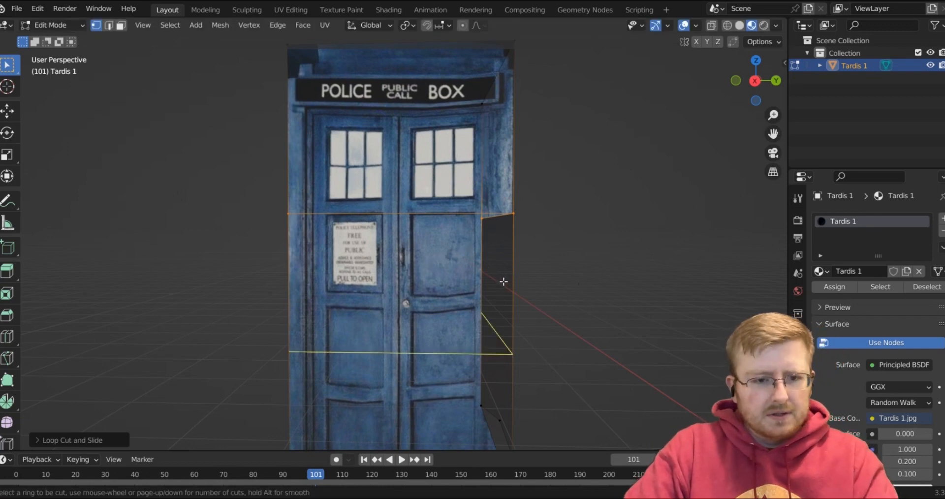
{"action": "left_click", "coordinate": [510, 256]}
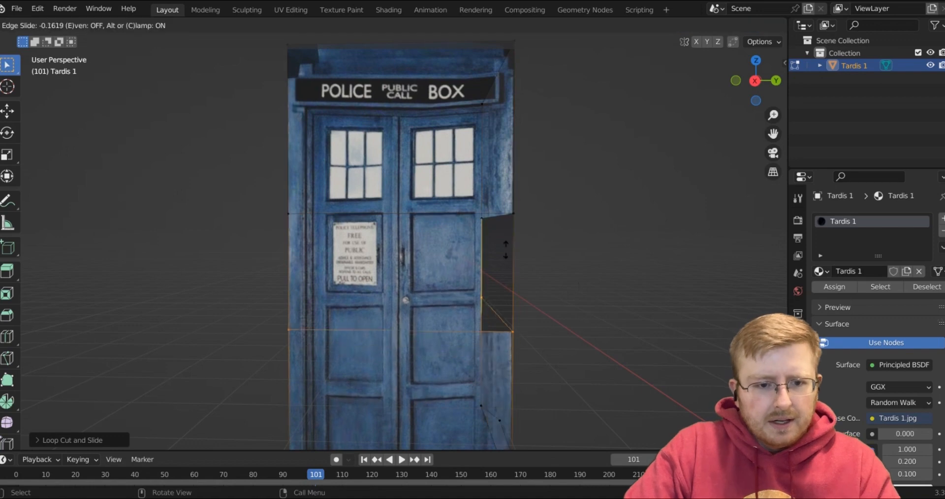
{"action": "left_click", "coordinate": [511, 215]}
{"action": "middle_click_drag", "start_coordinate": [617, 280], "coordinate": [639, 280]}
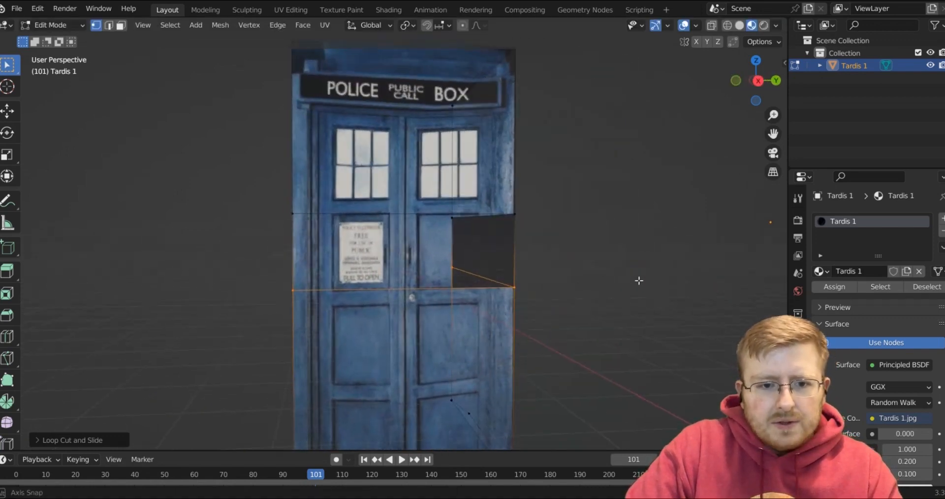
In Object Mode, set the Tardis 1 material's Blend Mode to Opaque and return to Edit Mode
{"action": "key", "text": "Tab"}
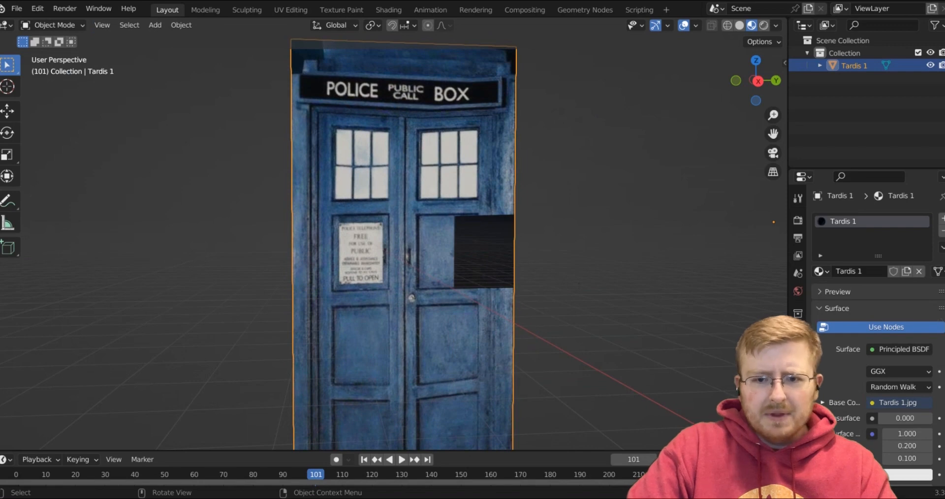
{"action": "scroll", "coordinate": [844, 419], "scroll_direction": "down", "scroll_amount": 15}
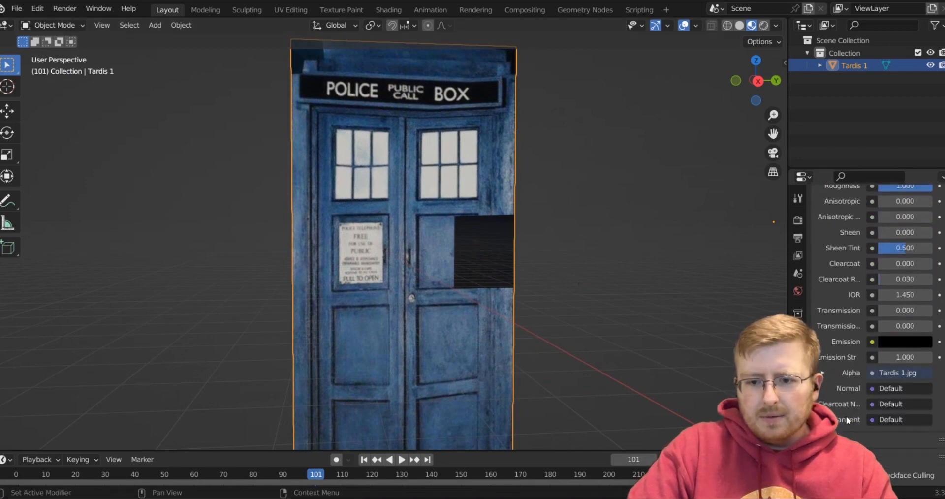
{"action": "scroll", "coordinate": [846, 416], "scroll_direction": "down", "scroll_amount": 6}
{"action": "left_click", "coordinate": [913, 369]}
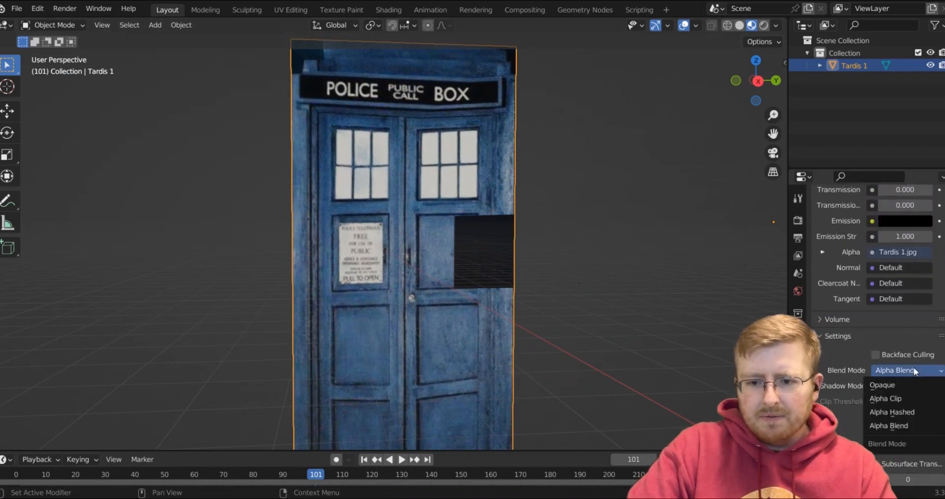
{"action": "left_click", "coordinate": [893, 384]}
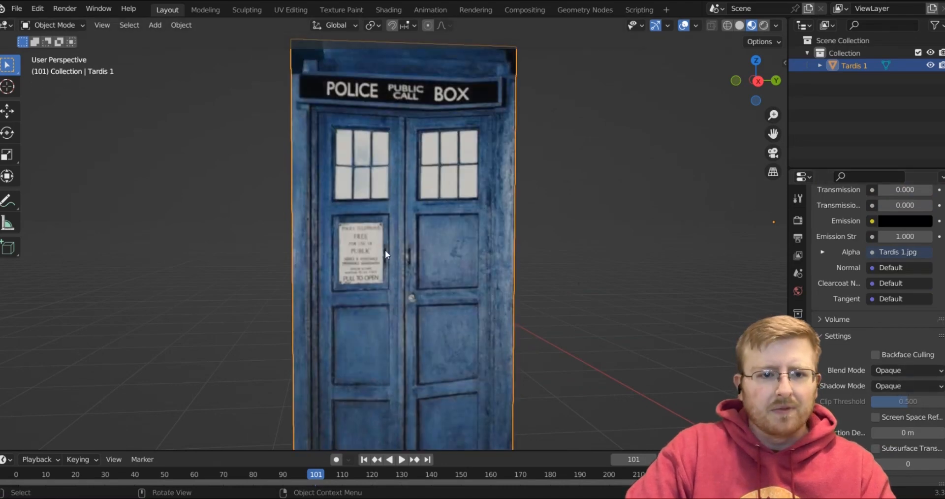
{"action": "key", "text": "Tab"}
{"action": "scroll", "coordinate": [393, 228], "scroll_direction": "up", "scroll_amount": 2}
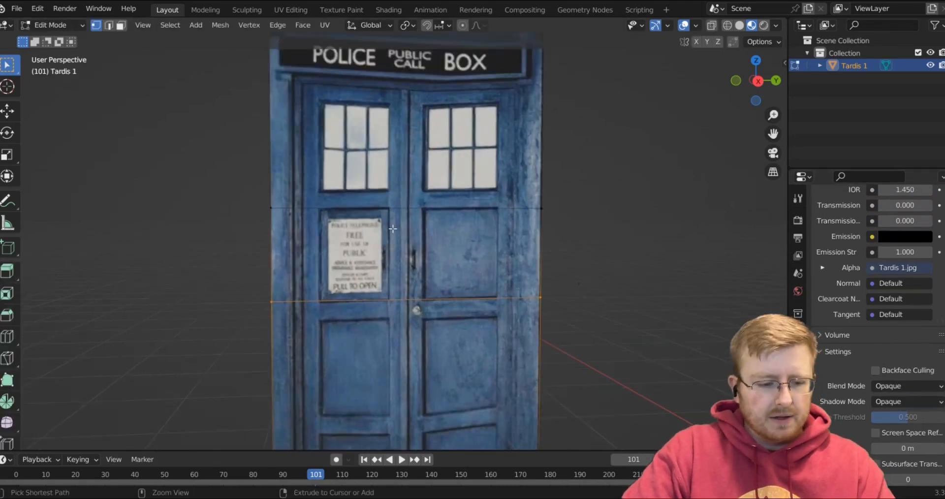
Add vertical loop cuts to the front face along both side edges of the notice panel and the neighbouring door panel
{"action": "key", "text": "ctrl+r"}
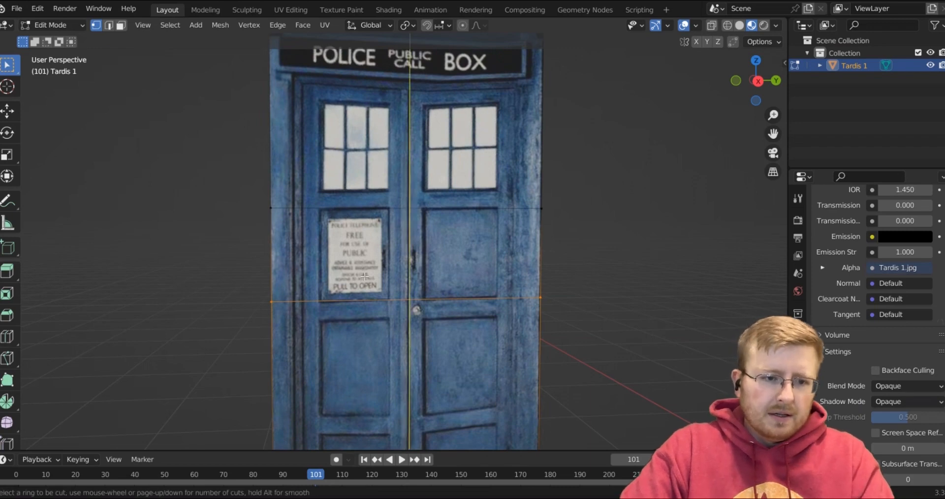
{"action": "left_click", "coordinate": [376, 299]}
{"action": "left_click", "coordinate": [404, 230]}
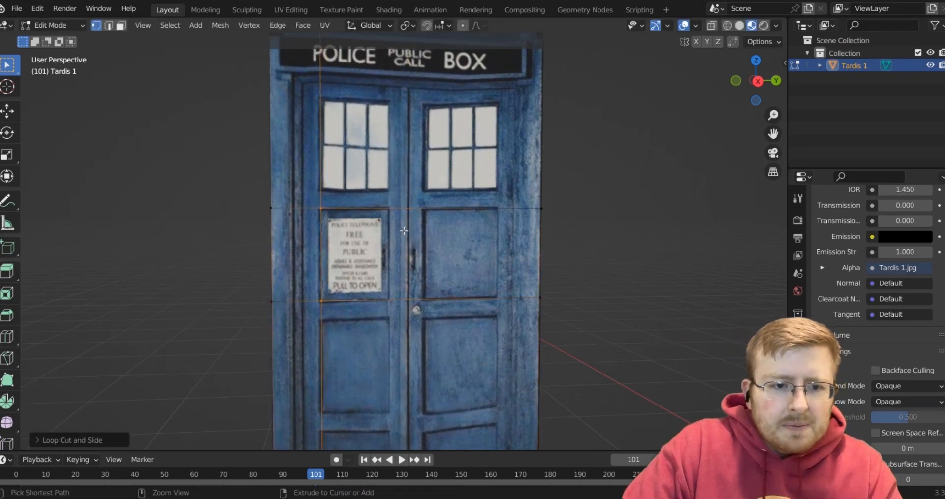
{"action": "key", "text": "g"}
{"action": "key", "text": "g"}
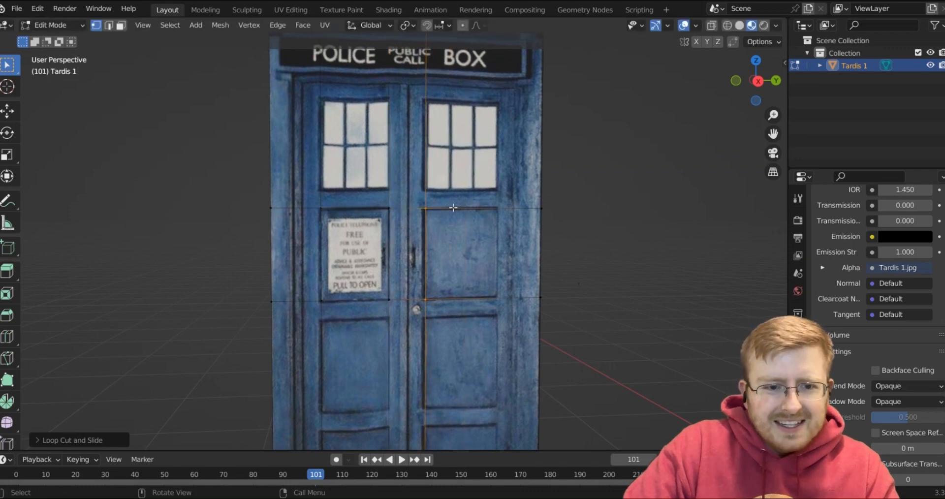
{"action": "left_click", "coordinate": [484, 206]}
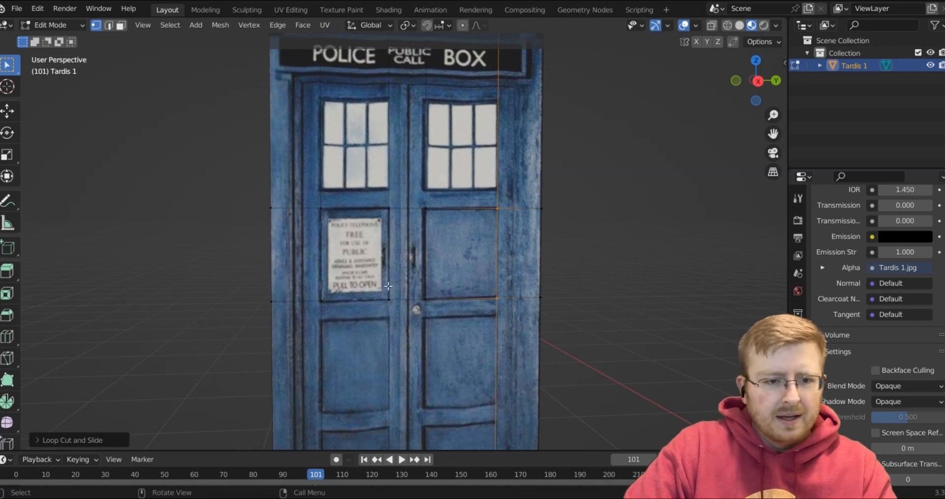
Extrude the notice panel and the neighbouring door panel faces inward about 0.017 m and return to Object Mode
{"action": "left_click", "coordinate": [388, 255]}
{"action": "left_click", "coordinate": [460, 254]}
{"action": "middle_click_drag", "start_coordinate": [460, 254], "coordinate": [492, 291]}
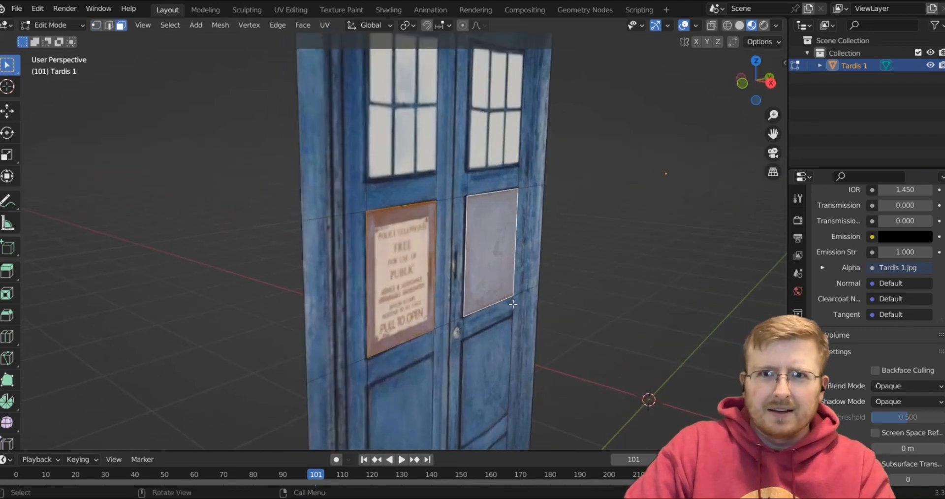
{"action": "scroll", "coordinate": [519, 311], "scroll_direction": "up", "scroll_amount": 2}
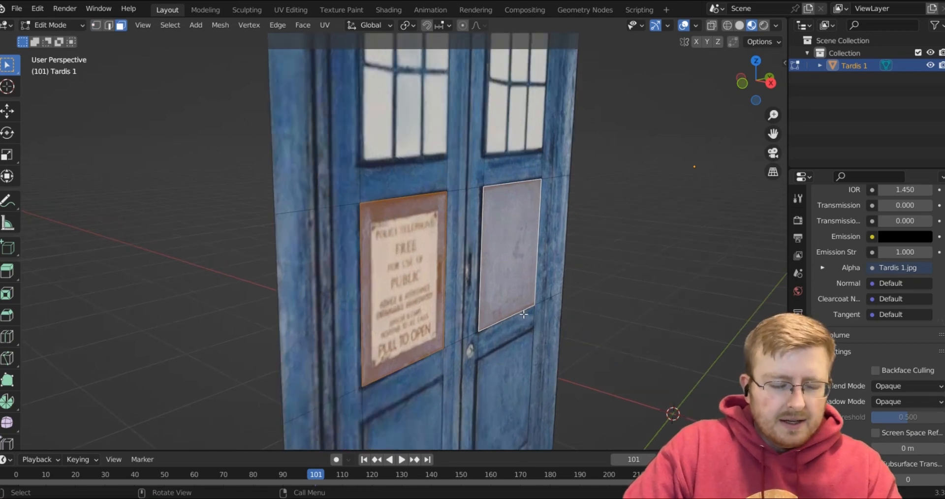
{"action": "key", "text": "e"}
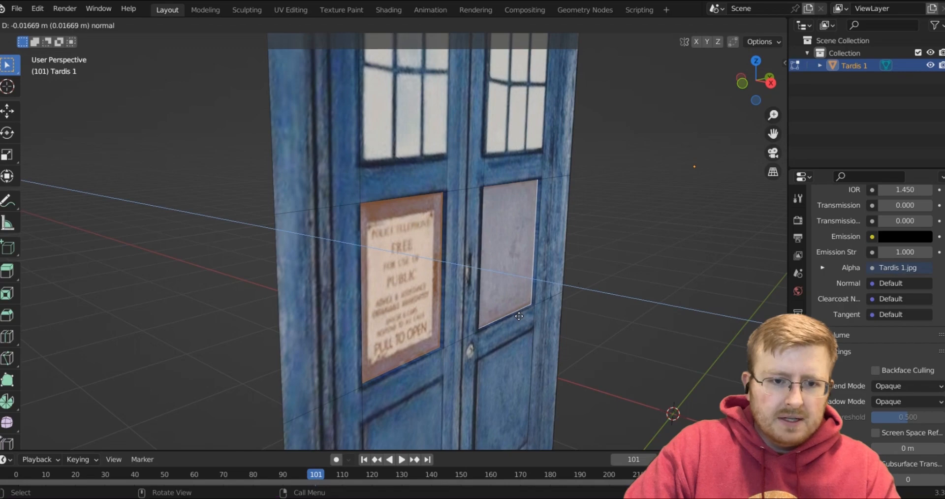
{"action": "left_click", "coordinate": [519, 317]}
{"action": "key", "text": "Tab"}
{"action": "left_click", "coordinate": [645, 299]}
{"action": "middle_click_drag", "start_coordinate": [646, 299], "coordinate": [484, 268]}
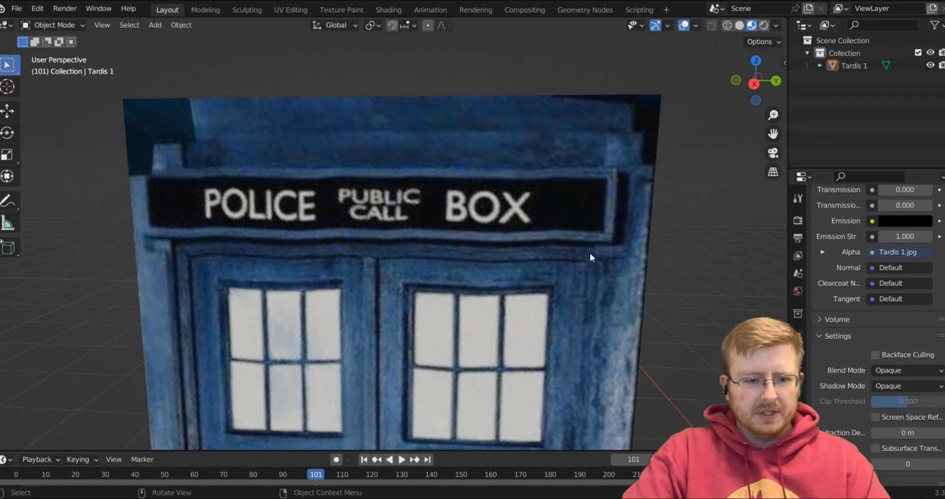
In Edit Mode, add a horizontal loop cut and slide it up to the lower edge of the police box sign
{"action": "key", "text": "Tab"}
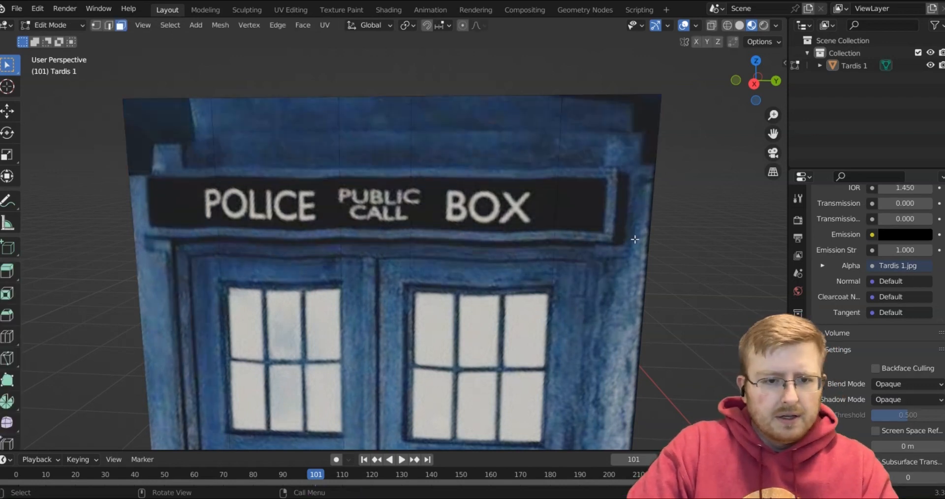
{"action": "key", "text": "ctrl+r"}
{"action": "left_click", "coordinate": [639, 217]}
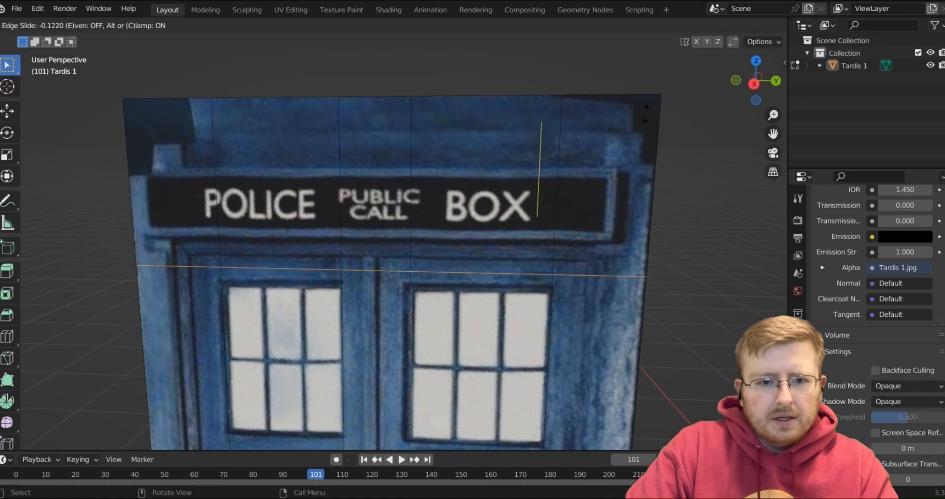
{"action": "left_click", "coordinate": [651, 85]}
Add another horizontal loop cut above the sign and slide it to align with the sign's upper edge
{"action": "key", "text": "ctrl+r"}
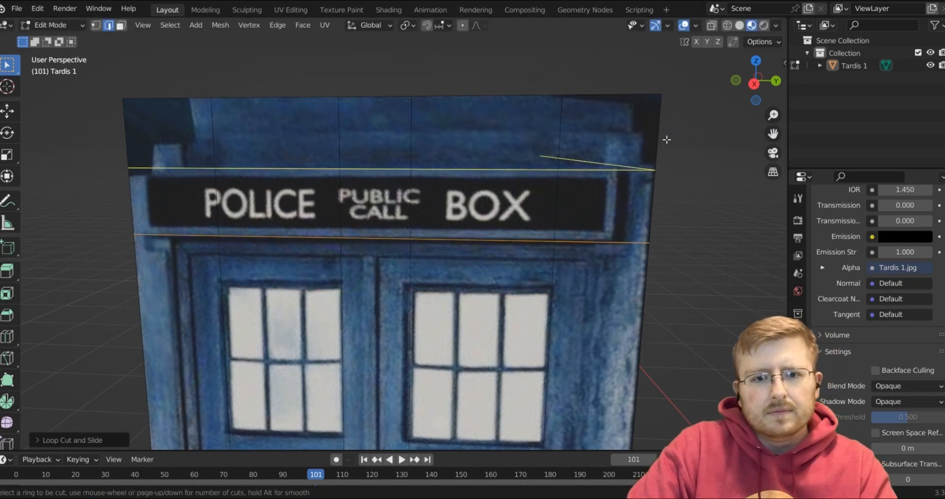
{"action": "left_click", "coordinate": [667, 140]}
{"action": "left_click", "coordinate": [665, 142]}
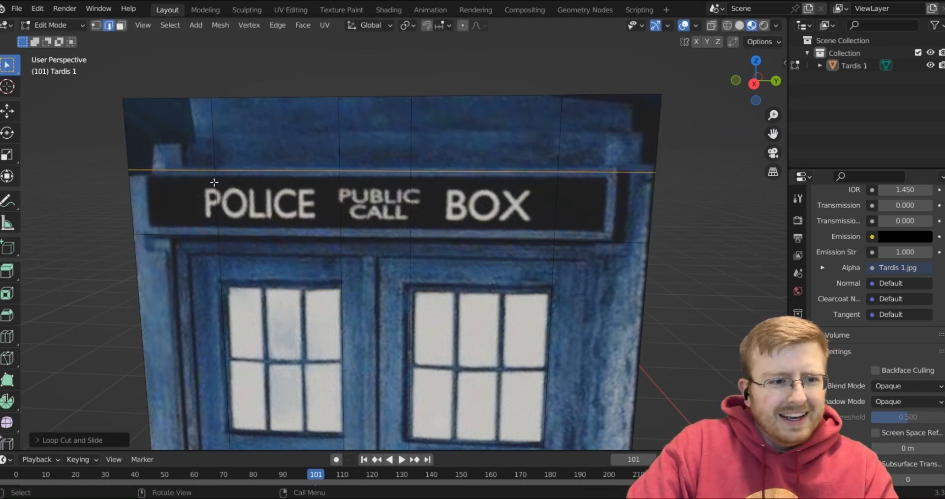
{"action": "key", "text": "g"}
{"action": "key", "text": "g"}
{"action": "left_click", "coordinate": [644, 159]}
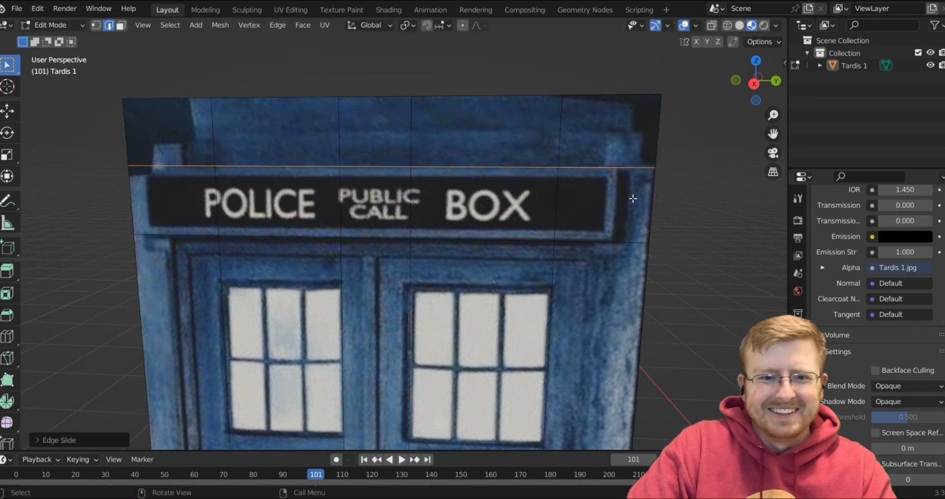
Add vertical loop cuts near the front face's outer edges, aligned with the right and left ends of the sign
{"action": "left_click", "coordinate": [615, 100], "text": "alt"}
{"action": "key", "text": "g"}
{"action": "key", "text": "g"}
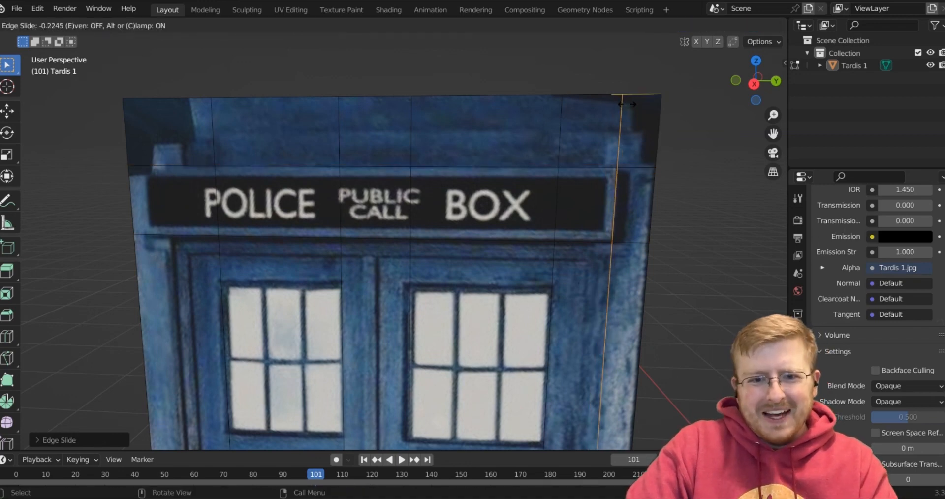
{"action": "left_click", "coordinate": [625, 104]}
{"action": "key", "text": "ctrl+r"}
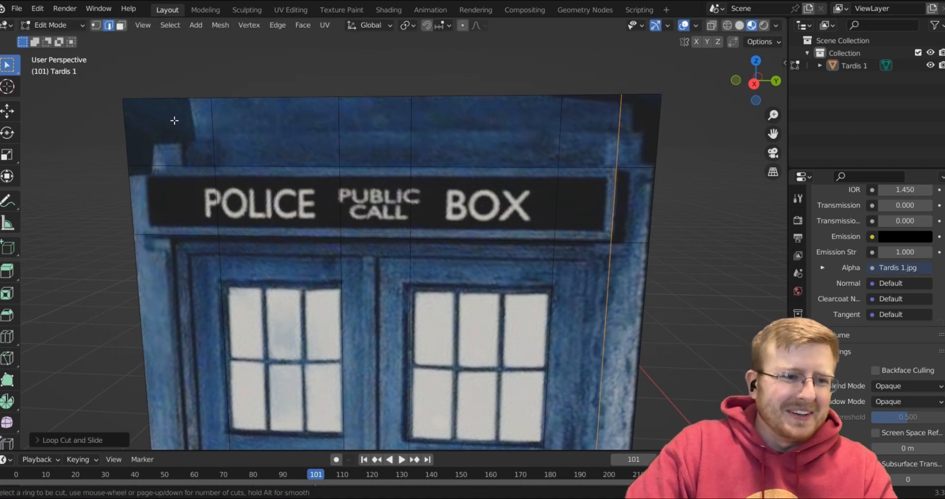
{"action": "left_click", "coordinate": [157, 109]}
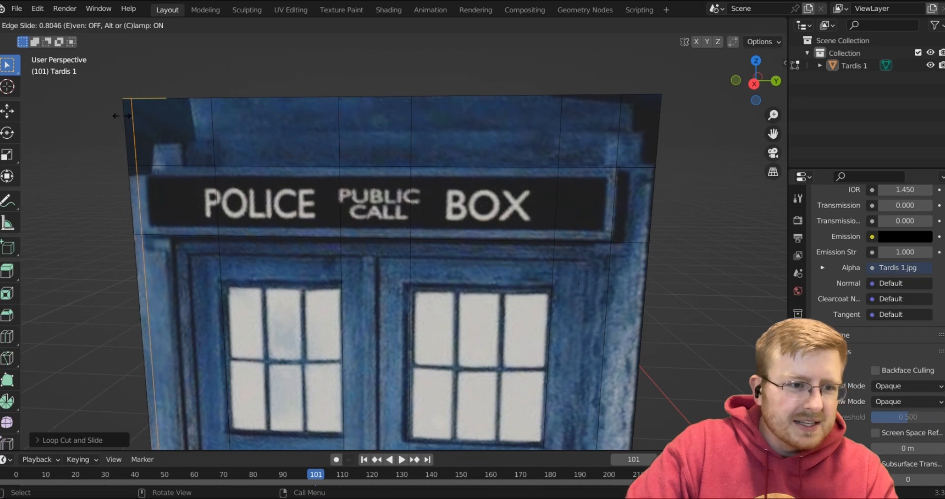
{"action": "left_click", "coordinate": [125, 117]}
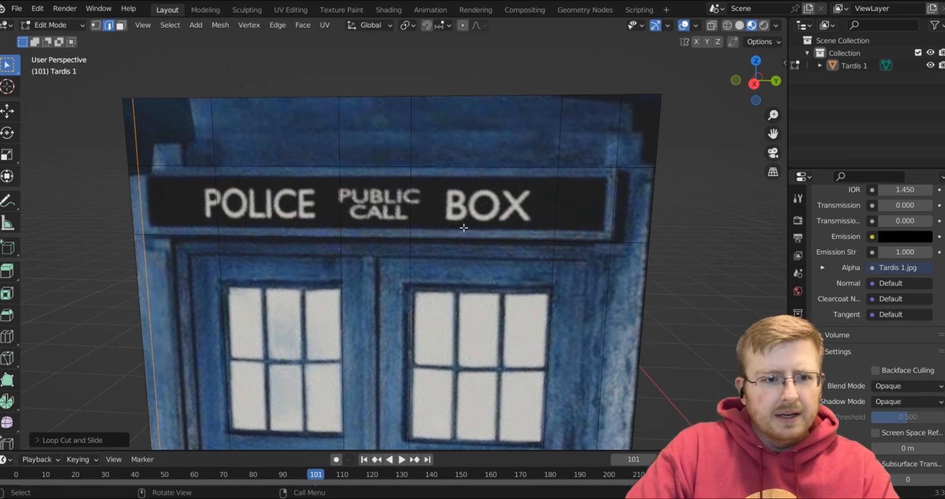
Select the five faces spanning the police box sign and extrude them slightly outward from the front
{"action": "key", "text": "3"}
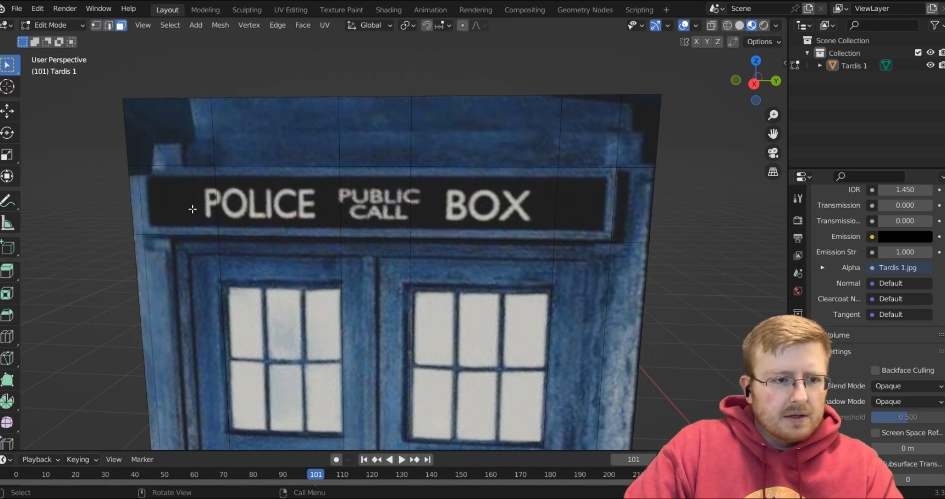
{"action": "left_click", "coordinate": [190, 208]}
{"action": "left_click", "coordinate": [275, 205], "text": "shift"}
{"action": "left_click", "coordinate": [386, 202], "text": "shift"}
{"action": "left_click", "coordinate": [500, 207], "text": "shift"}
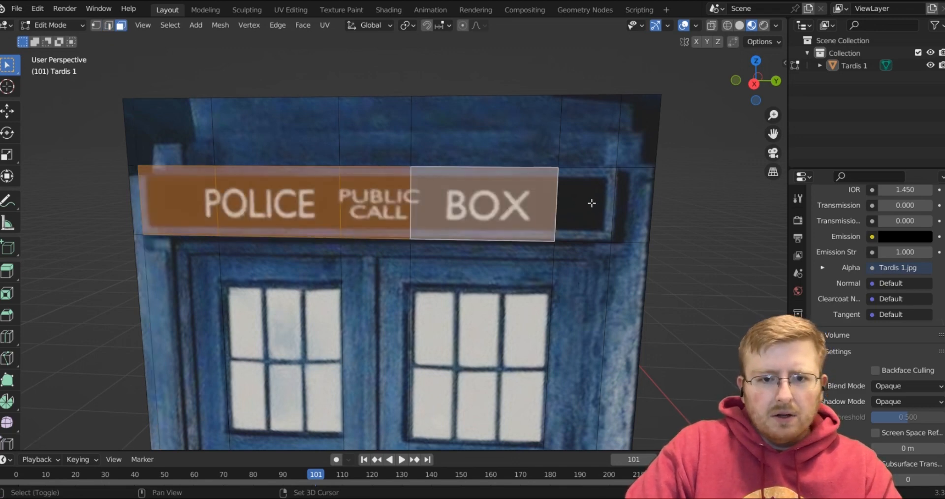
{"action": "left_click", "coordinate": [592, 203], "text": "shift"}
{"action": "middle_click_drag", "start_coordinate": [305, 266], "coordinate": [464, 274]}
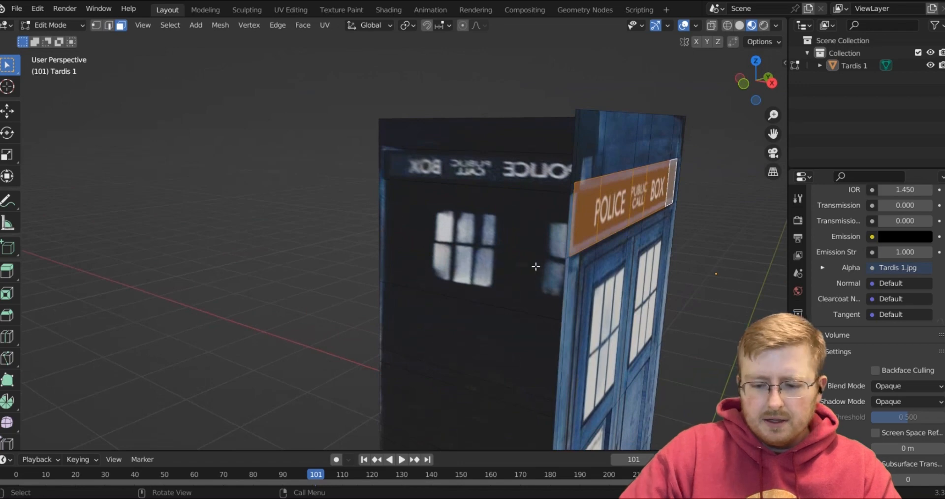
{"action": "key", "text": "KP_Decimal"}
{"action": "scroll", "coordinate": [503, 270], "scroll_direction": "up", "scroll_amount": 5}
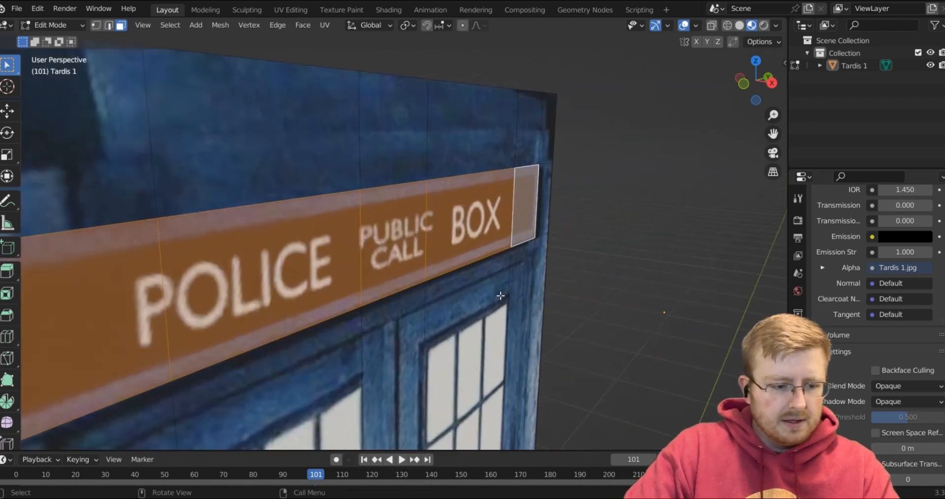
{"action": "left_click", "coordinate": [515, 299]}
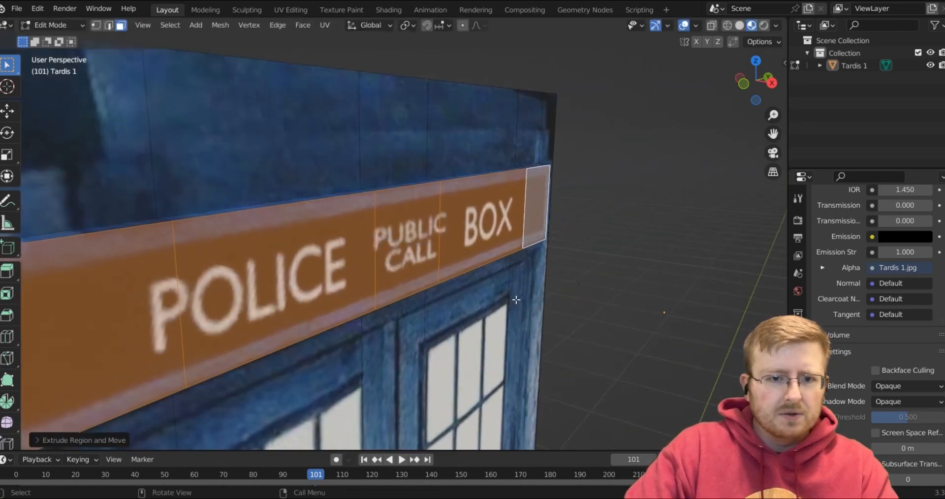
Inspect the raised sign and recessed door panels from the front and side in Object Mode
{"action": "key", "text": "Tab"}
{"action": "left_click", "coordinate": [658, 277]}
{"action": "middle_click_drag", "start_coordinate": [658, 276], "coordinate": [478, 109]}
{"action": "scroll", "coordinate": [576, 300], "scroll_direction": "down", "scroll_amount": 3}
{"action": "middle_click_drag", "start_coordinate": [442, 208], "coordinate": [248, 162]}
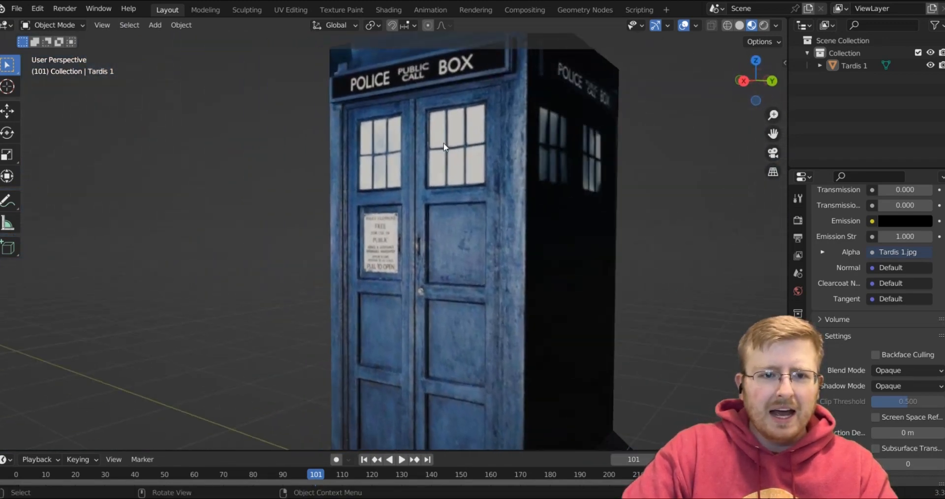
{"action": "scroll", "coordinate": [468, 171], "scroll_direction": "up", "scroll_amount": 2}
{"action": "middle_click_drag", "start_coordinate": [465, 162], "coordinate": [423, 268], "text": "shift"}
{"action": "middle_click_drag", "start_coordinate": [427, 261], "coordinate": [475, 250]}
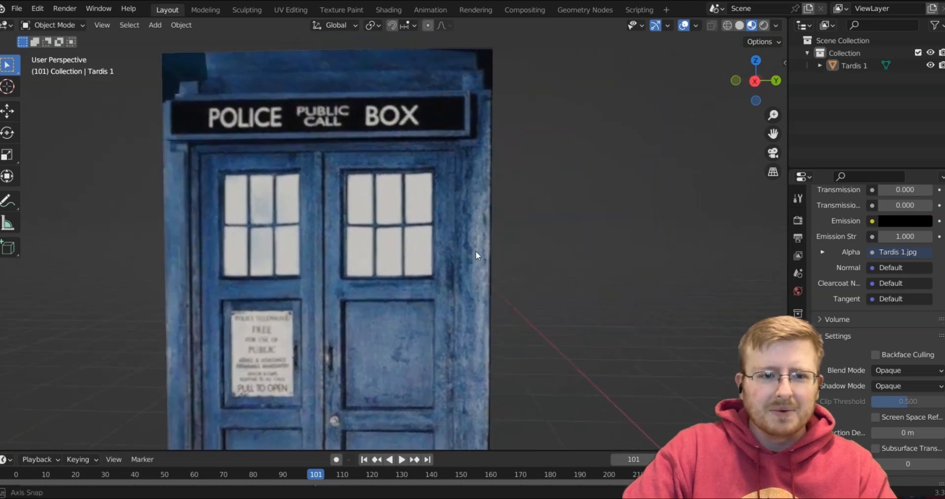
In Edit Mode, add two horizontal loop cuts aligned with the top and bottom edges of the door windows
{"action": "scroll", "coordinate": [458, 256], "scroll_direction": "up", "scroll_amount": 2}
{"action": "scroll", "coordinate": [458, 257], "scroll_direction": "up", "scroll_amount": 1}
{"action": "key", "text": "Tab"}
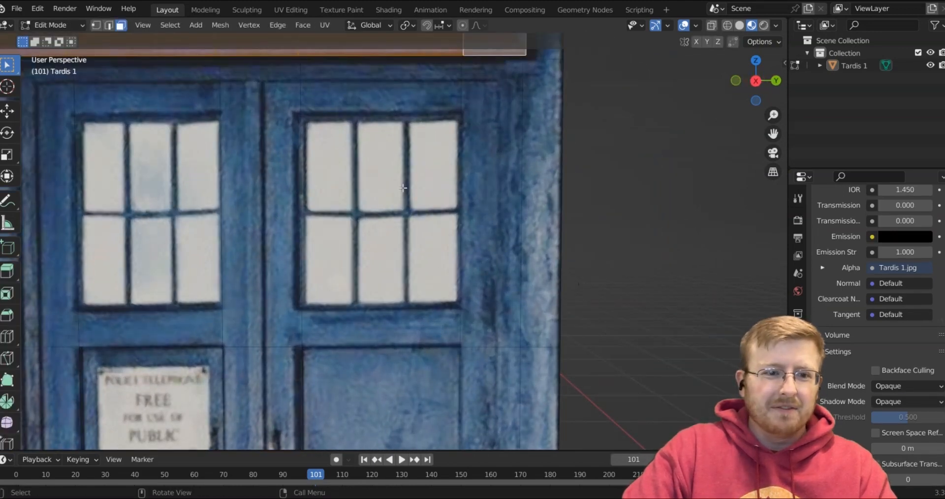
{"action": "key", "text": "ctrl+r"}
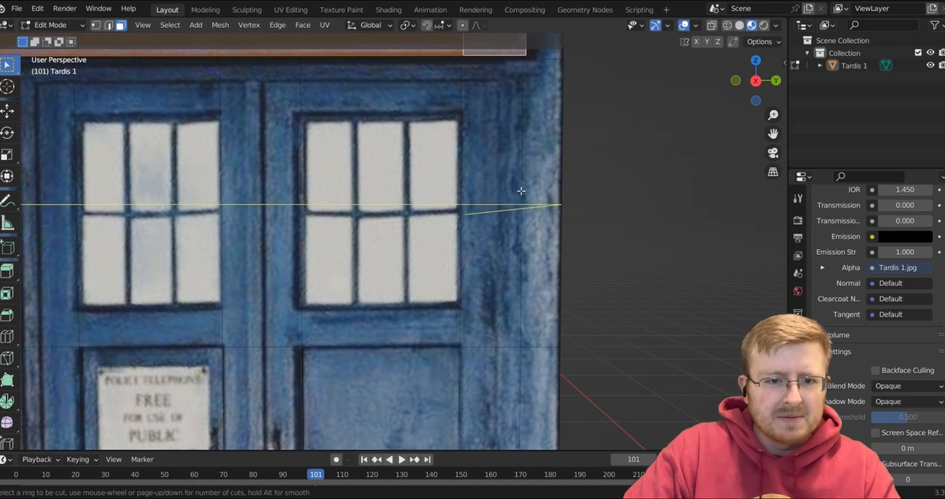
{"action": "left_click", "coordinate": [521, 191]}
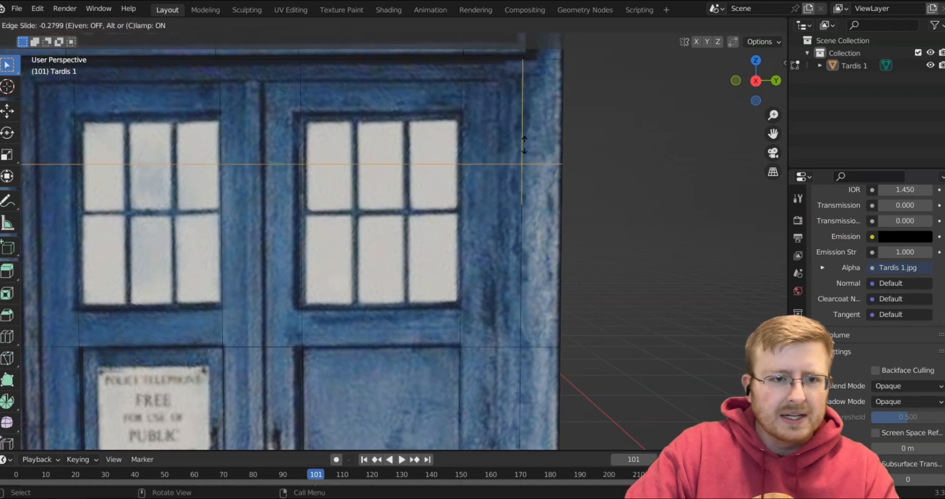
{"action": "left_click", "coordinate": [526, 102]}
{"action": "key", "text": "ctrl+r"}
{"action": "left_click", "coordinate": [521, 234]}
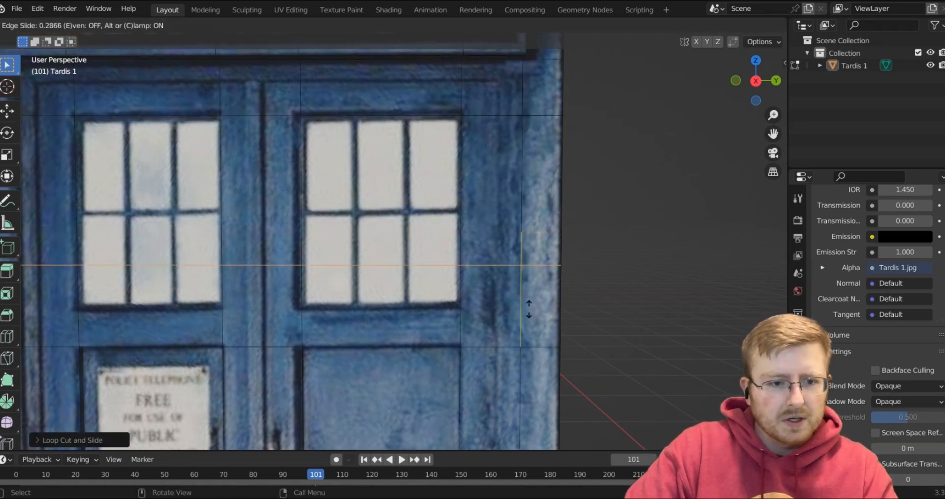
{"action": "left_click", "coordinate": [539, 347]}
Extrude both door window faces inward about 0.015 m and check the recesses in Object Mode
{"action": "key", "text": "3"}
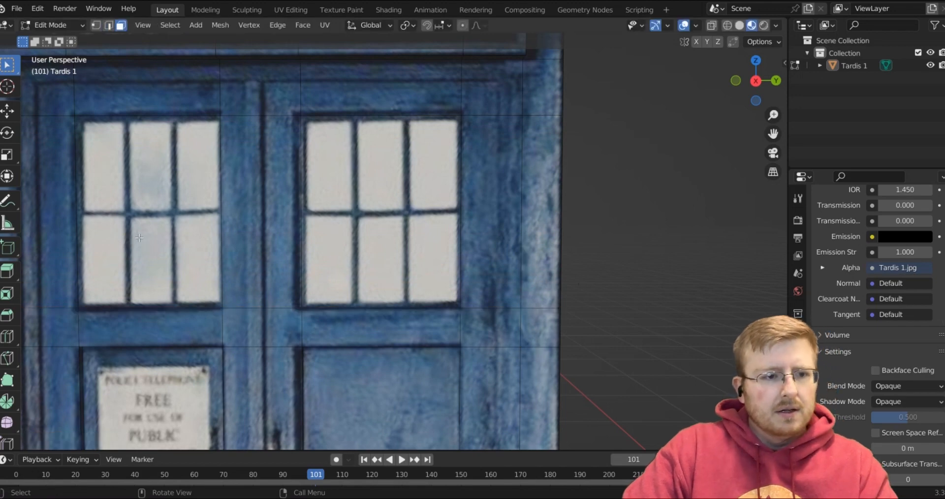
{"action": "left_click", "coordinate": [139, 238]}
{"action": "left_click", "coordinate": [433, 243], "text": "shift"}
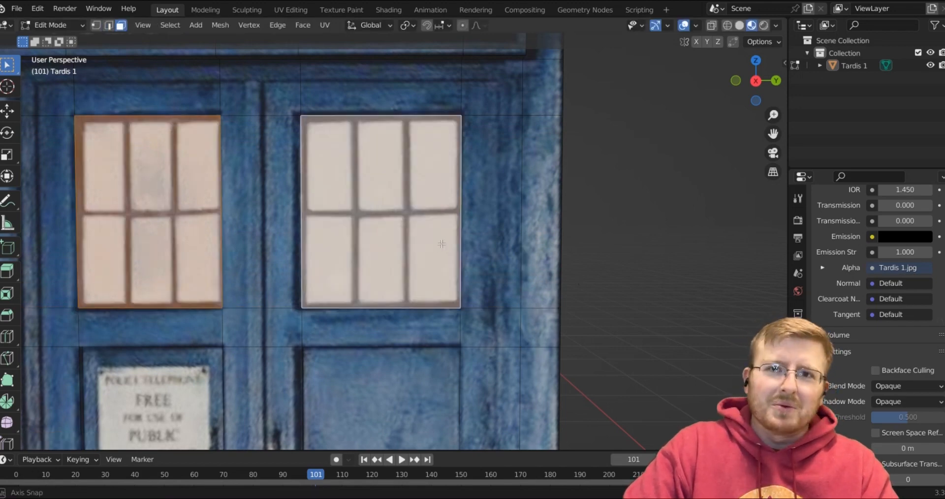
{"action": "middle_click_drag", "start_coordinate": [441, 244], "coordinate": [483, 249]}
{"action": "middle_click_drag", "start_coordinate": [362, 247], "coordinate": [491, 270], "text": "shift"}
{"action": "scroll", "coordinate": [491, 270], "scroll_direction": "up", "scroll_amount": 1}
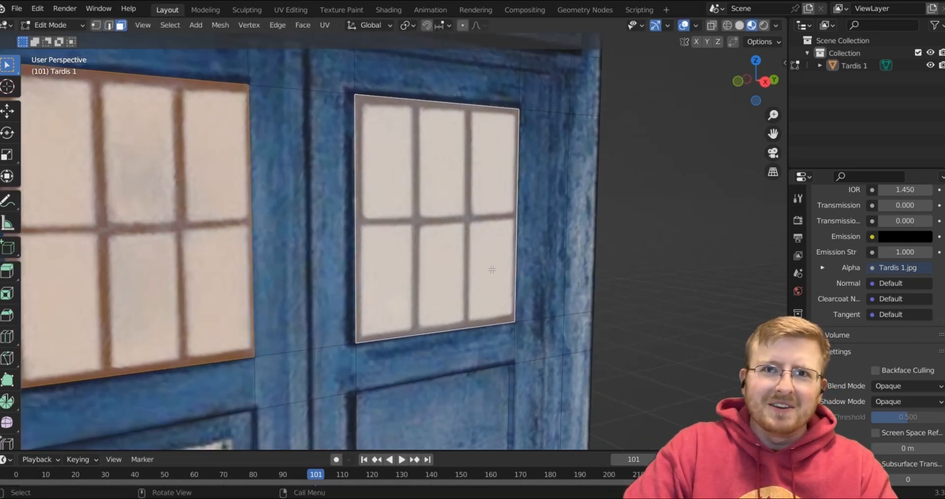
{"action": "key", "text": "e"}
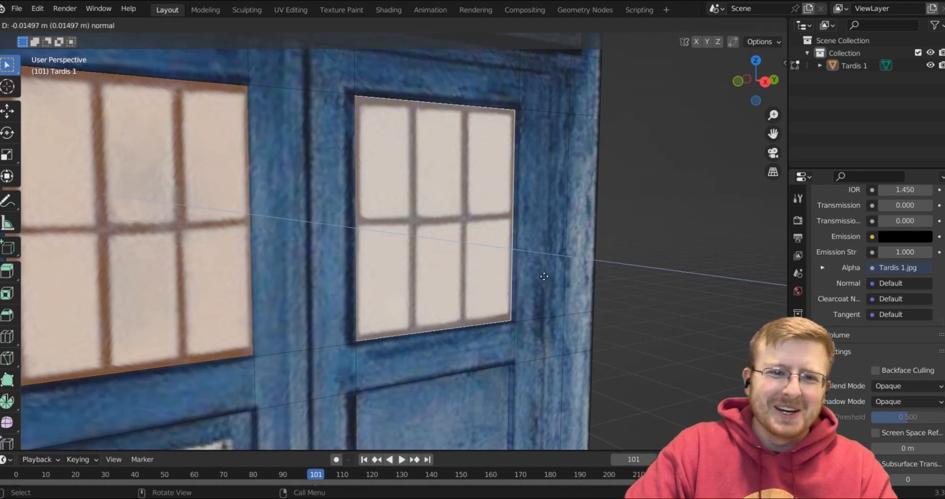
{"action": "left_click", "coordinate": [534, 274]}
{"action": "key", "text": "Tab"}
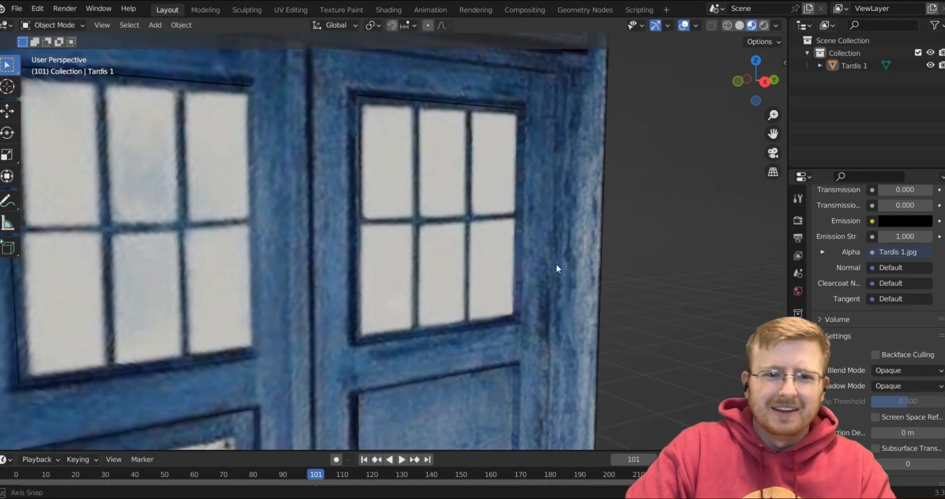
{"action": "middle_click_drag", "start_coordinate": [557, 266], "coordinate": [498, 266]}
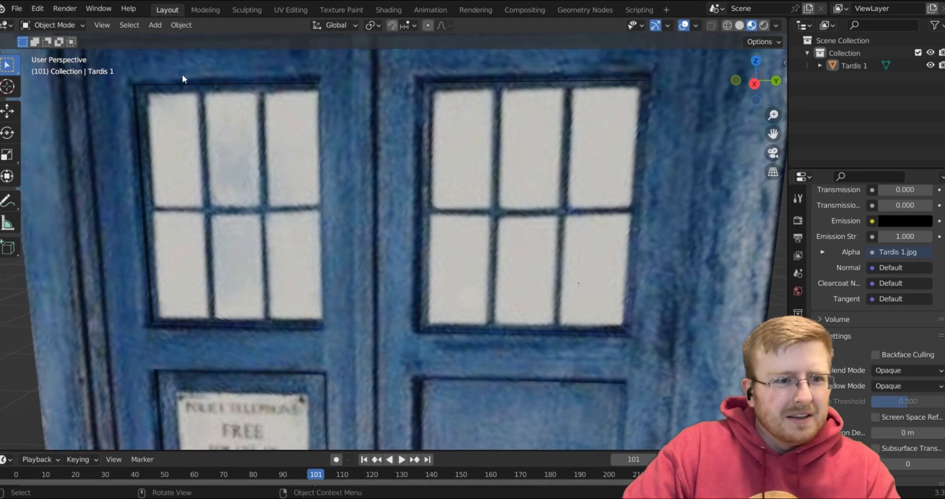
In Edit Mode, add three vertical loop cuts along the left door window's outer frame edge and its two vertical bars
{"action": "key", "text": "Tab"}
{"action": "key", "text": "ctrl+r"}
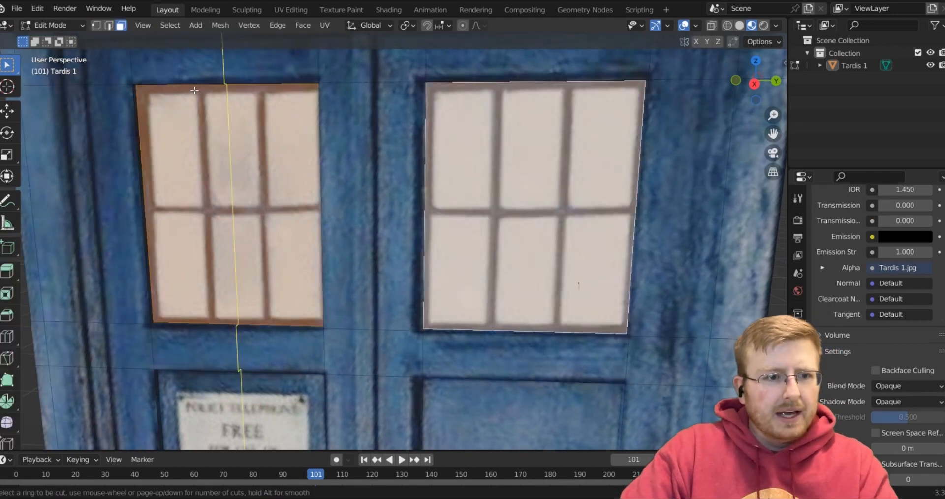
{"action": "left_click", "coordinate": [200, 88]}
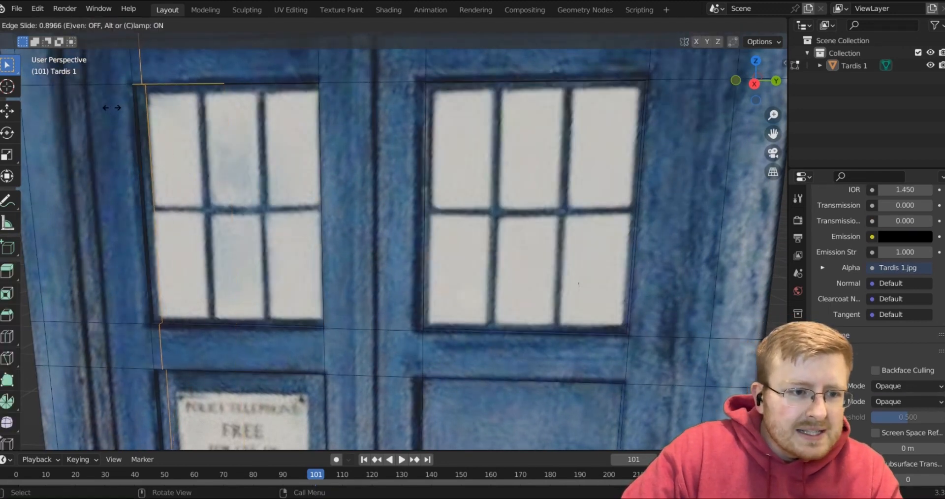
{"action": "left_click", "coordinate": [114, 108]}
{"action": "key", "text": "ctrl+r"}
{"action": "left_click", "coordinate": [190, 85]}
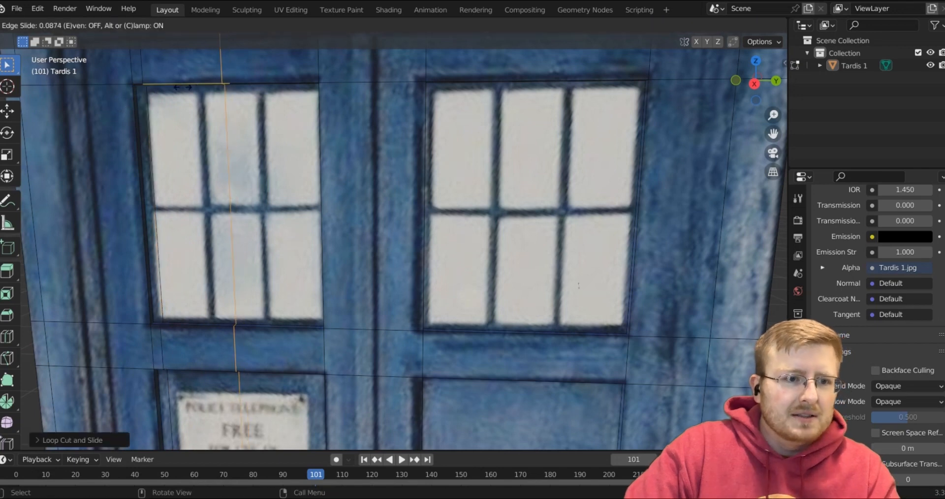
{"action": "left_click", "coordinate": [158, 95]}
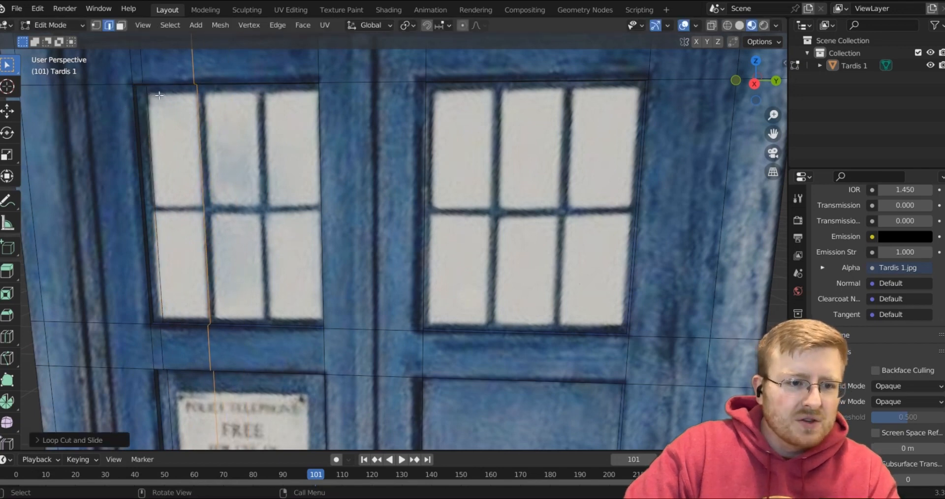
{"action": "key", "text": "ctrl+r"}
{"action": "left_click", "coordinate": [236, 91]}
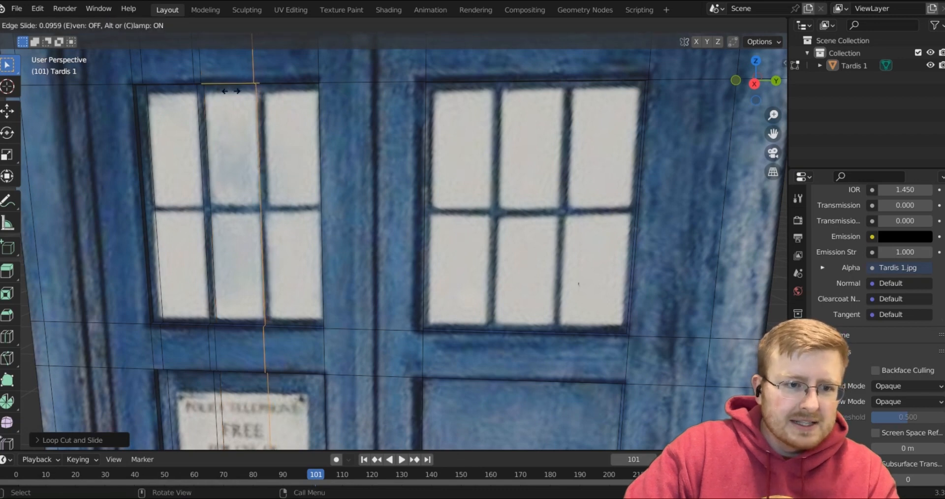
{"action": "left_click", "coordinate": [256, 93]}
Add the right window's six panes to the face selection and extrude all the window panes slightly inward
{"action": "left_click", "coordinate": [463, 147], "text": "shift"}
{"action": "left_click", "coordinate": [462, 268], "text": "shift"}
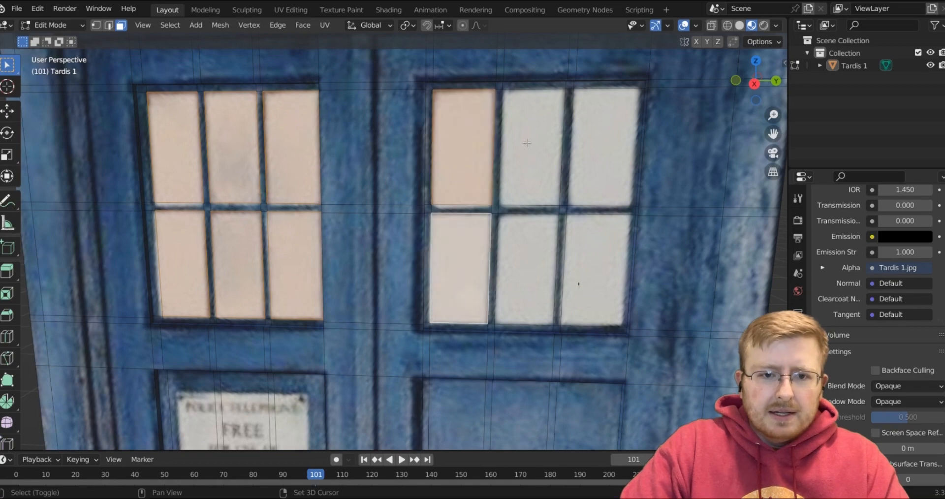
{"action": "left_click", "coordinate": [531, 148], "text": "shift"}
{"action": "left_click", "coordinate": [540, 249], "text": "shift"}
{"action": "left_click", "coordinate": [602, 147], "text": "shift"}
{"action": "left_click", "coordinate": [595, 271], "text": "shift"}
{"action": "mouse_move", "coordinate": [595, 271]}
{"action": "middle_mouse_down"}
{"action": "mouse_move", "coordinate": [481, 262]}
{"action": "mouse_move", "coordinate": [588, 261]}
{"action": "middle_mouse_up"}
{"action": "key", "text": "e"}
{"action": "left_click", "coordinate": [466, 271]}
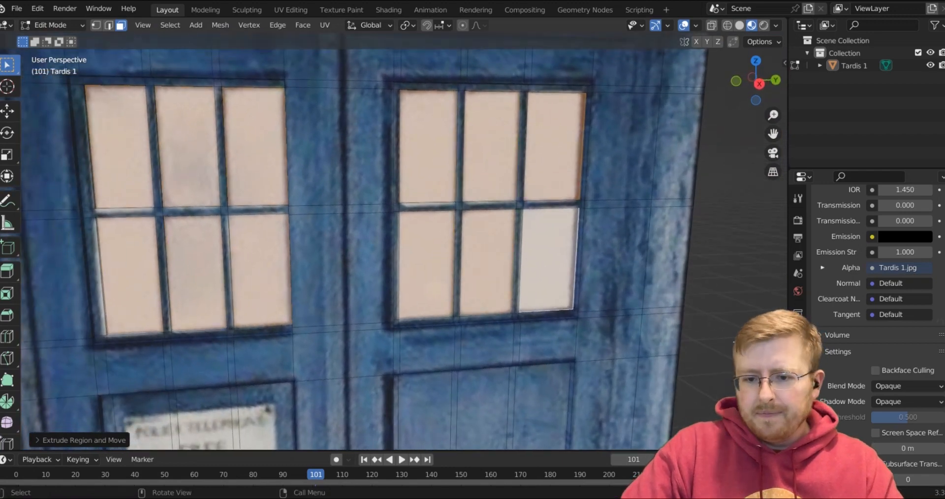
Add a second material slot for the selected window panes, assign it, and create a material named Glass in it
{"action": "scroll", "coordinate": [861, 252], "scroll_direction": "up", "scroll_amount": 15}
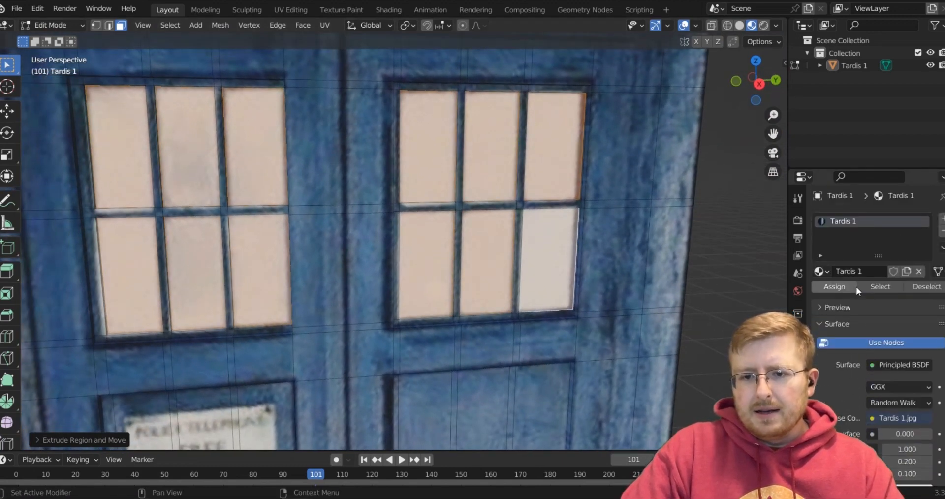
{"action": "left_click", "coordinate": [942, 219]}
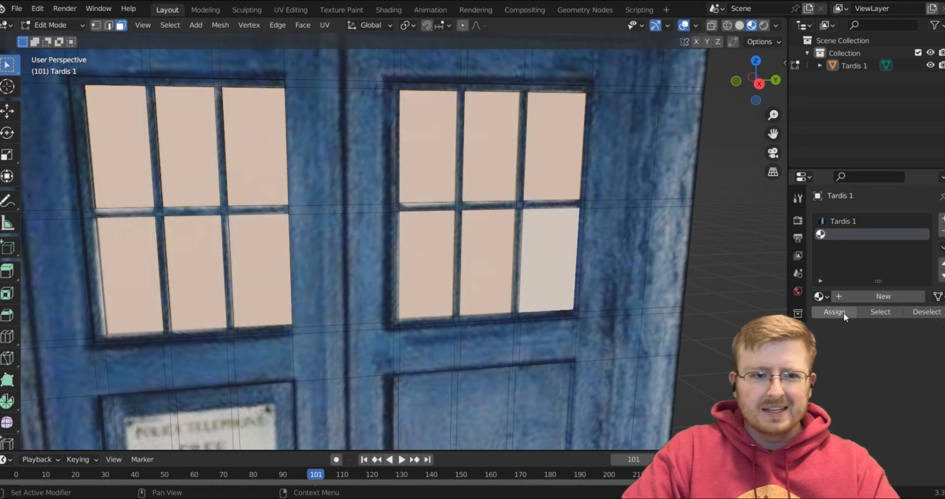
{"action": "left_click", "coordinate": [865, 296]}
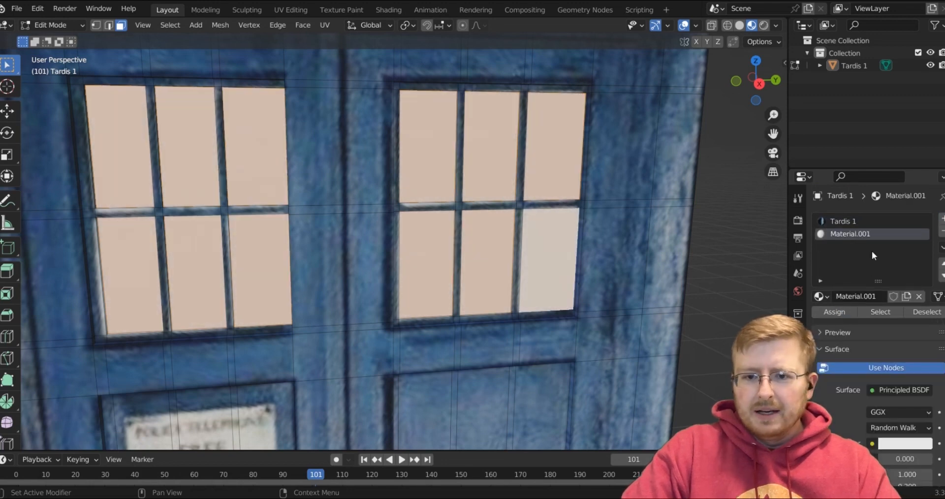
{"action": "left_click", "coordinate": [856, 295]}
{"action": "key", "text": "BackSpace"}
{"action": "type", "text": "Glas"}
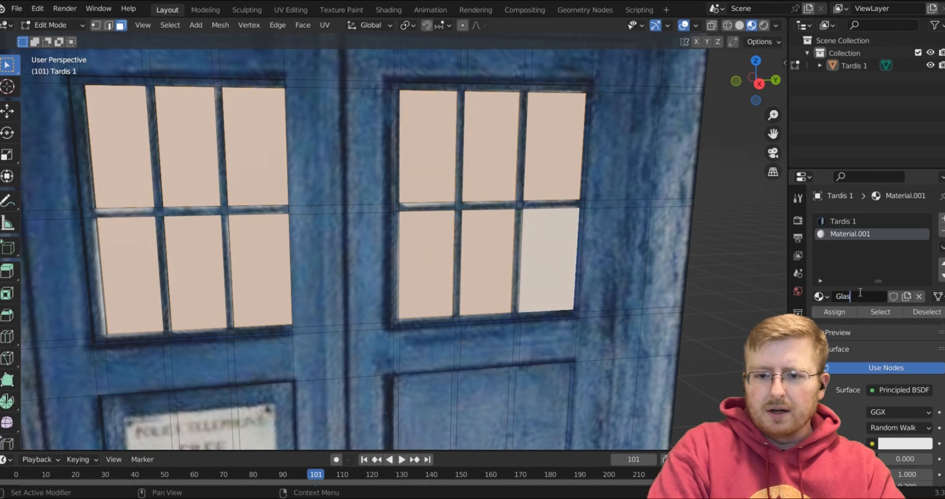
{"action": "type", "text": "s"}
{"action": "key", "text": "Return"}
Open the Shading workspace and examine the Glass material's nodes and the windows from several angles
{"action": "left_click", "coordinate": [389, 10]}
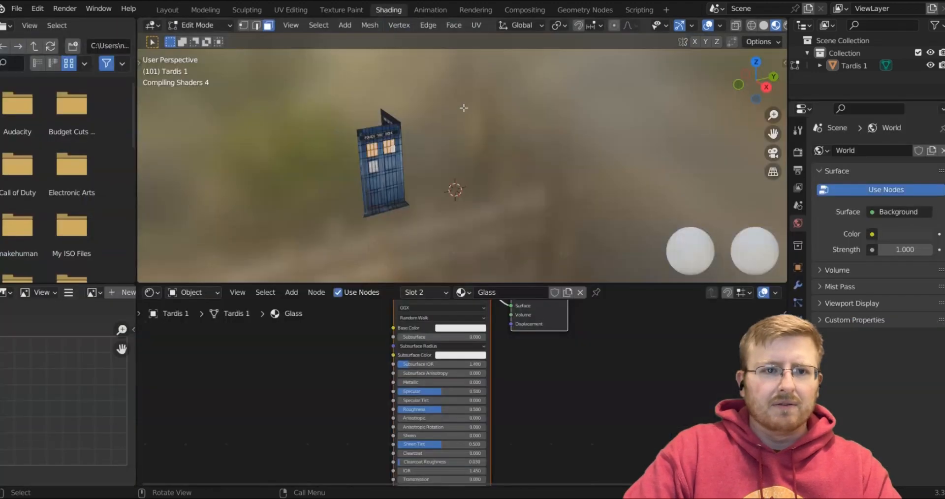
{"action": "key", "text": "KP_Decimal"}
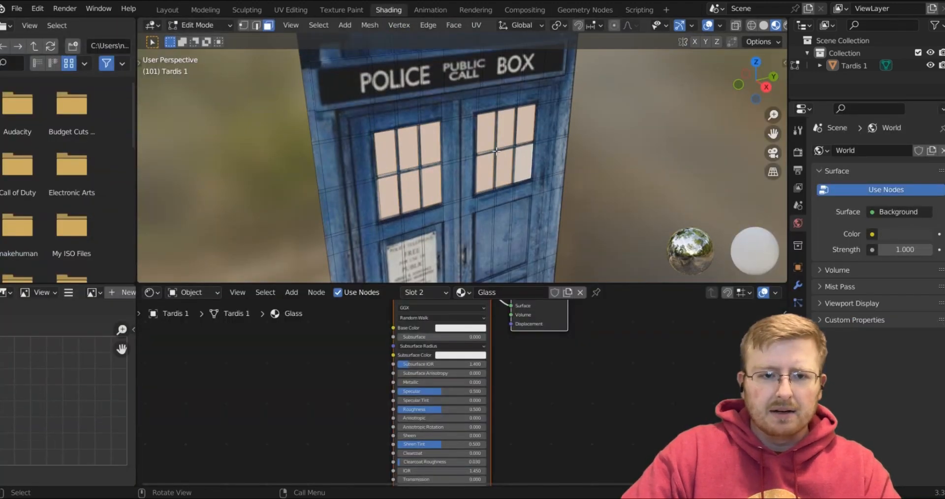
{"action": "scroll", "coordinate": [495, 151], "scroll_direction": "up", "scroll_amount": 8}
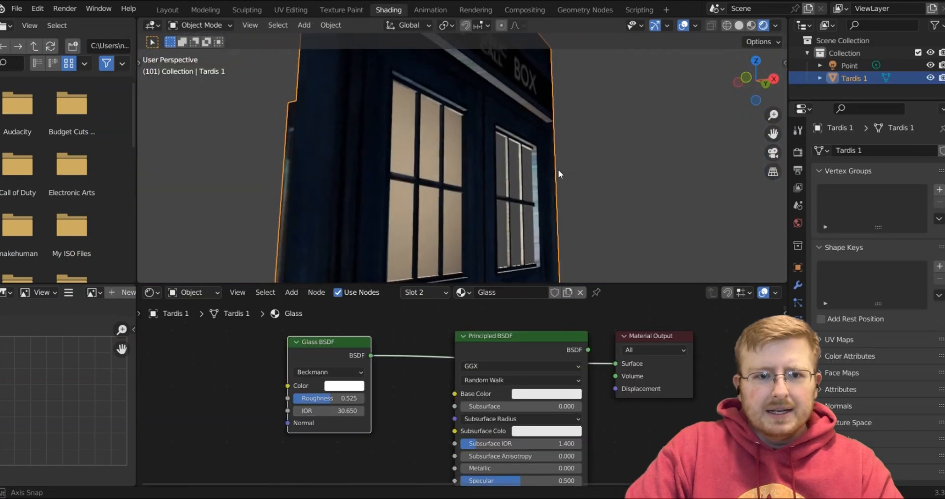
{"action": "mouse_move", "coordinate": [558, 170]}
{"action": "middle_mouse_down"}
{"action": "mouse_move", "coordinate": [568, 180]}
{"action": "mouse_move", "coordinate": [560, 172]}
{"action": "middle_mouse_up"}
{"action": "left_click", "coordinate": [386, 399]}
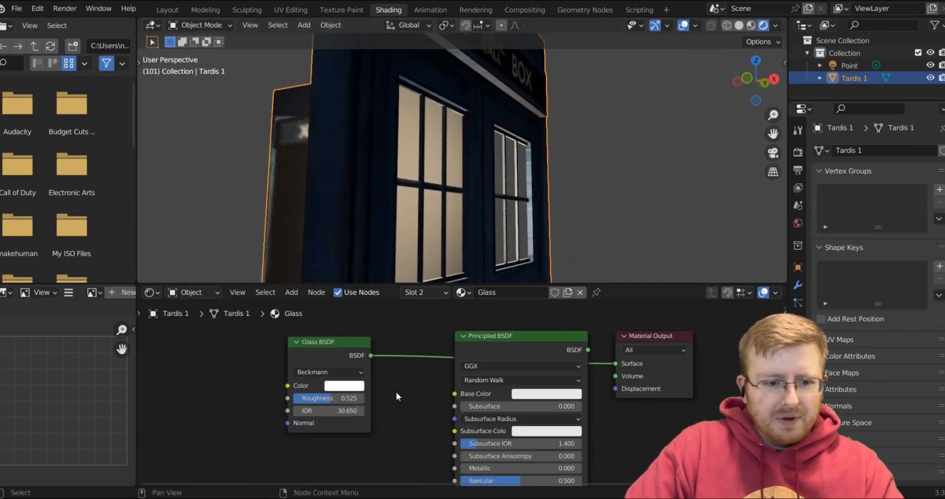
{"action": "scroll", "coordinate": [414, 396], "scroll_direction": "up", "scroll_amount": 2}
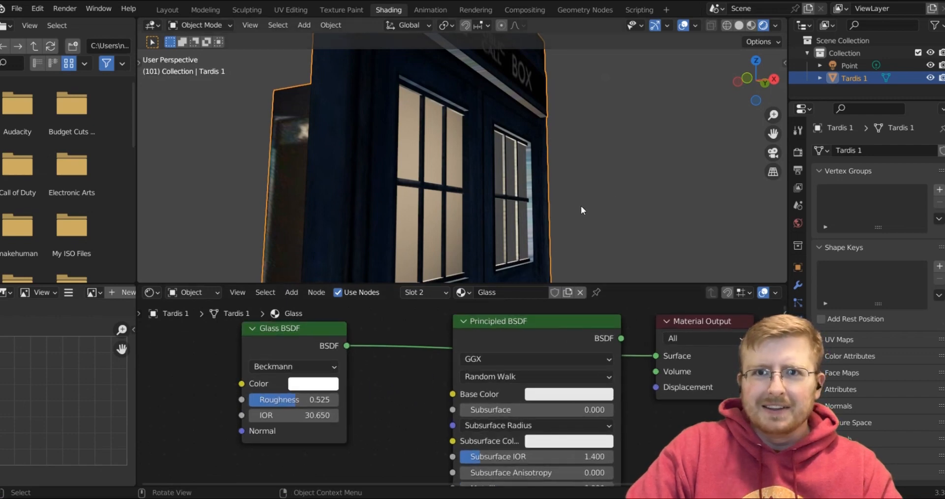
{"action": "middle_click_drag", "start_coordinate": [581, 205], "coordinate": [473, 202]}
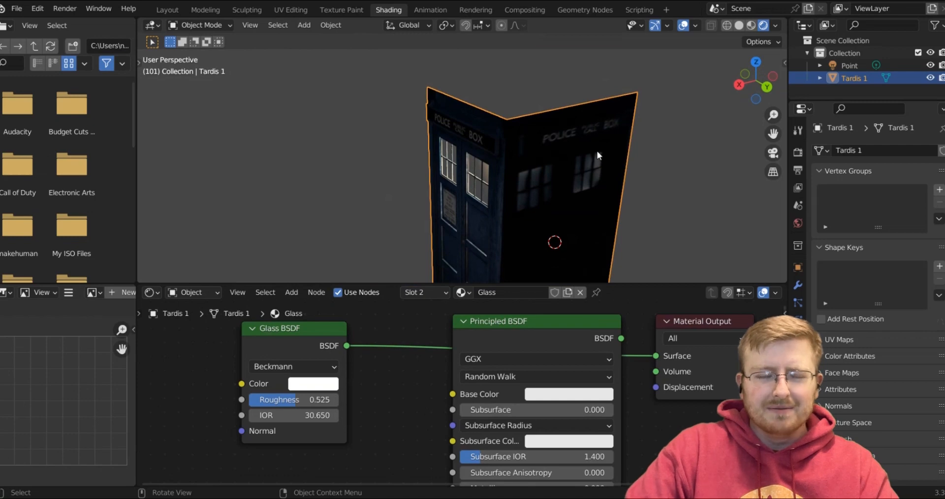
{"action": "middle_click_drag", "start_coordinate": [599, 153], "coordinate": [632, 147]}
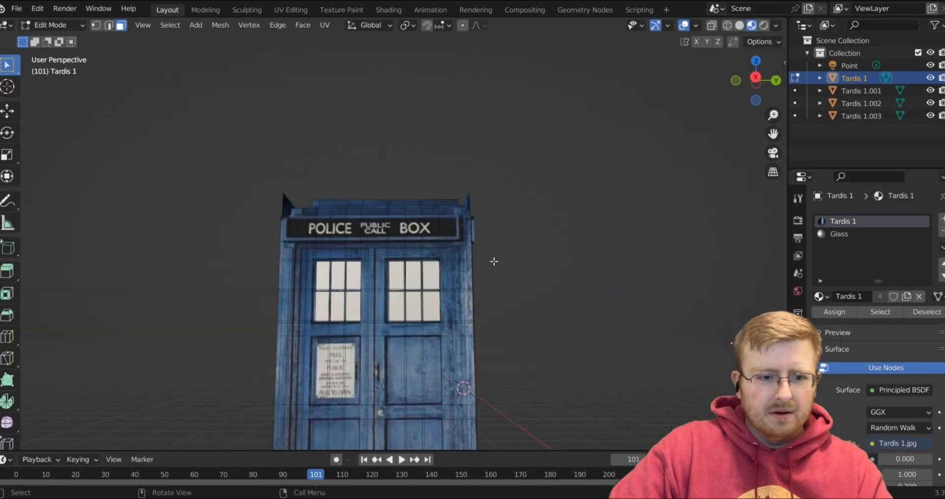
Invert the object selection and delete the point light and the three other walls, keeping only the original front wall
{"action": "scroll", "coordinate": [492, 270], "scroll_direction": "down", "scroll_amount": 3}
{"action": "mouse_move", "coordinate": [486, 279]}
{"action": "middle_mouse_down"}
{"action": "mouse_move", "coordinate": [505, 299]}
{"action": "mouse_move", "coordinate": [441, 328]}
{"action": "mouse_move", "coordinate": [414, 329]}
{"action": "mouse_move", "coordinate": [373, 185]}
{"action": "middle_mouse_up"}
{"action": "key", "text": "ctrl+i"}
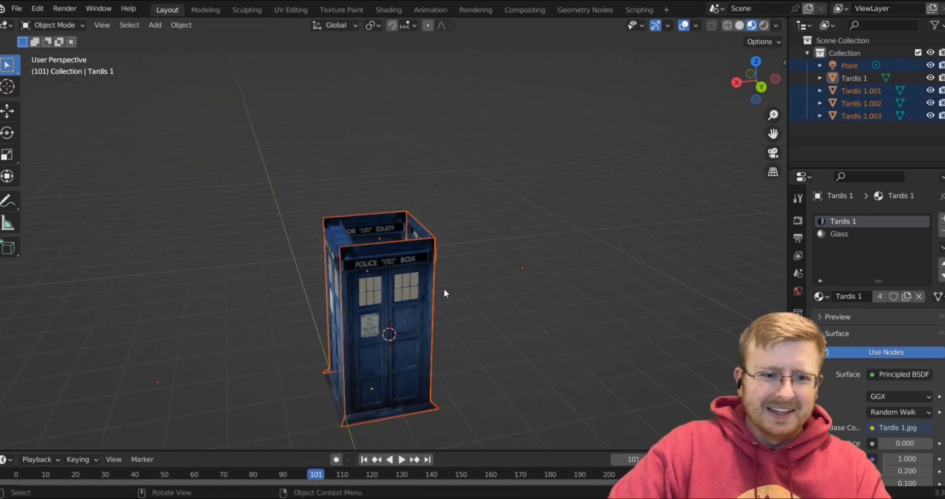
{"action": "key", "text": "x"}
{"action": "left_click", "coordinate": [440, 297]}
Select the remaining front wall, duplicate it and rotate the copy 90° about the global Z axis
{"action": "left_click", "coordinate": [335, 262]}
{"action": "middle_click_drag", "start_coordinate": [426, 291], "coordinate": [477, 282]}
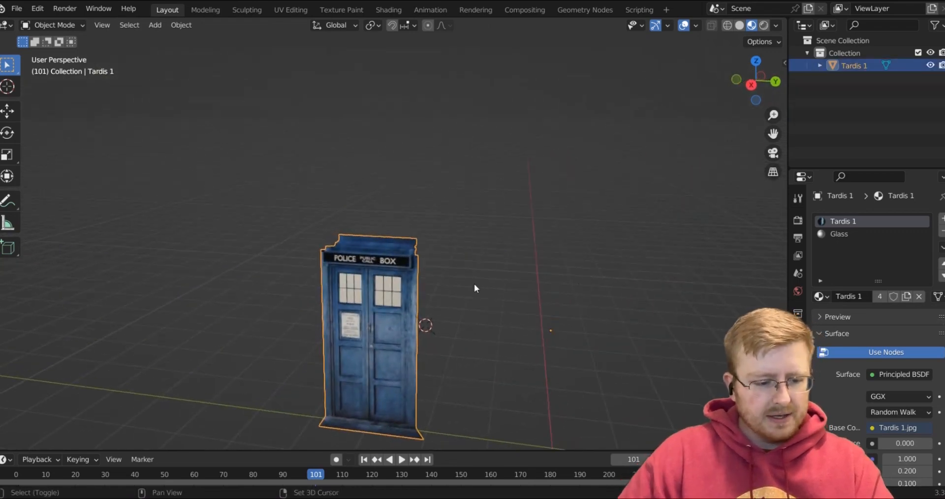
{"action": "key", "text": "shift+d"}
{"action": "key", "text": "r"}
{"action": "key", "text": "z"}
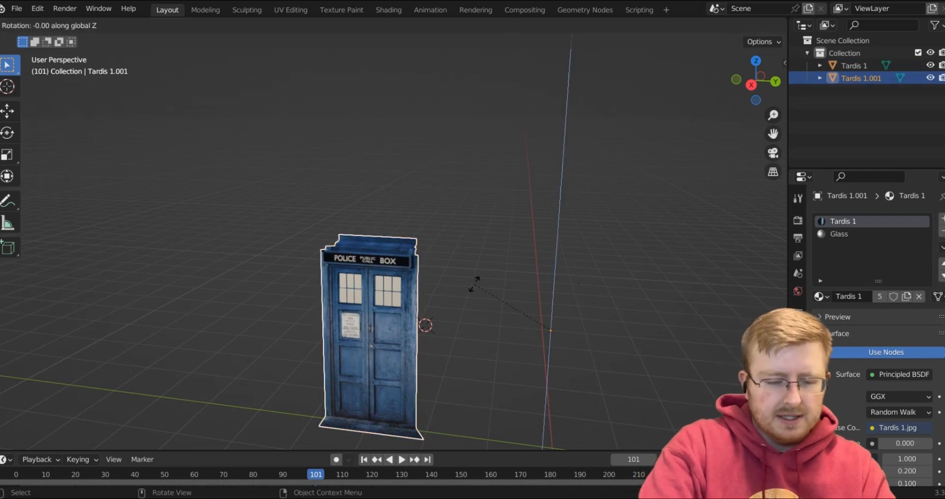
{"action": "type", "text": "90"}
{"action": "key", "text": "Return"}
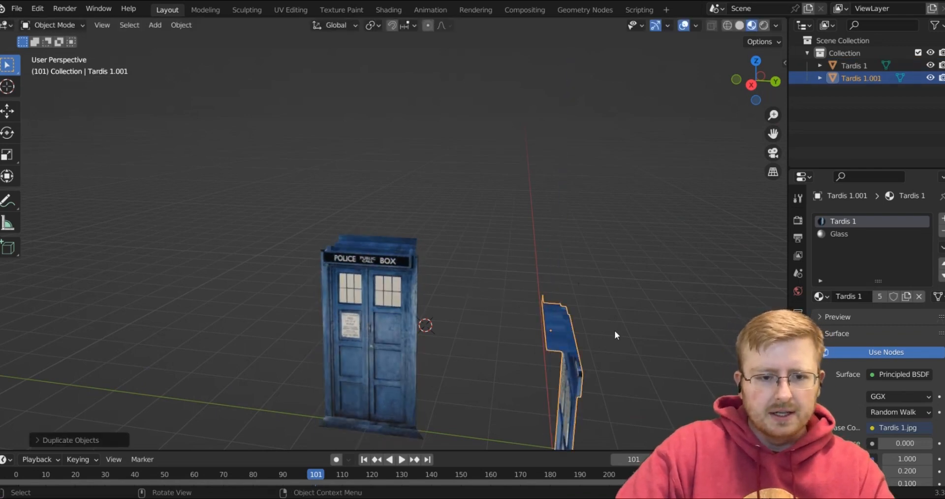
Move the rotated copy along the global X axis and about -2.17 m along Y to the front wall's side
{"action": "key", "text": "x"}
{"action": "key", "text": "g"}
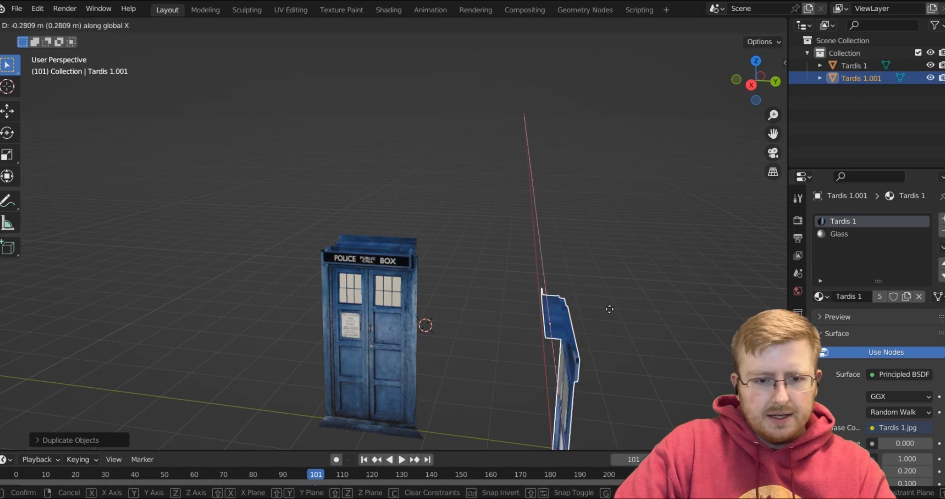
{"action": "key", "text": "y"}
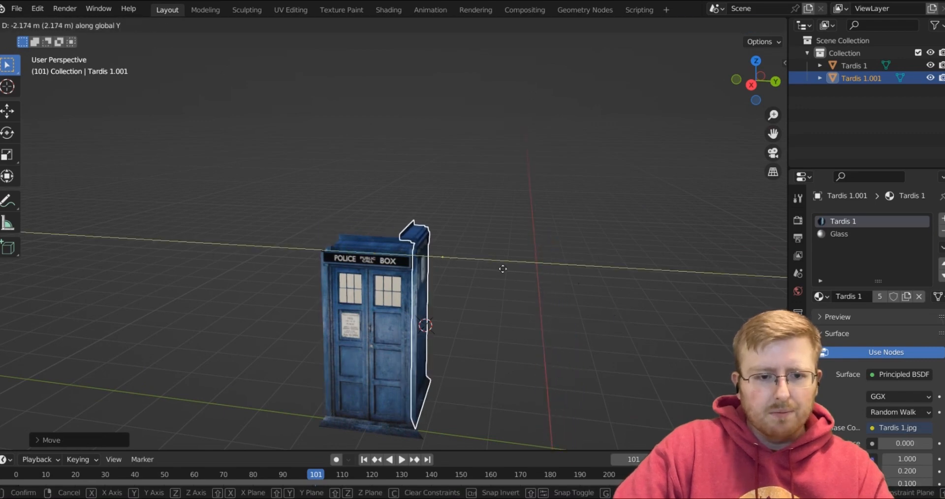
{"action": "left_click", "coordinate": [502, 270]}
Fine-tune the side wall's position along X and Y so its edge meets the front wall's corner
{"action": "scroll", "coordinate": [504, 281], "scroll_direction": "up", "scroll_amount": 5}
{"action": "middle_click_drag", "start_coordinate": [406, 270], "coordinate": [371, 253]}
{"action": "key", "text": "g"}
{"action": "key", "text": "x"}
{"action": "left_click", "coordinate": [264, 314]}
{"action": "scroll", "coordinate": [385, 238], "scroll_direction": "up", "scroll_amount": 3}
{"action": "key", "text": "g"}
{"action": "key", "text": "y"}
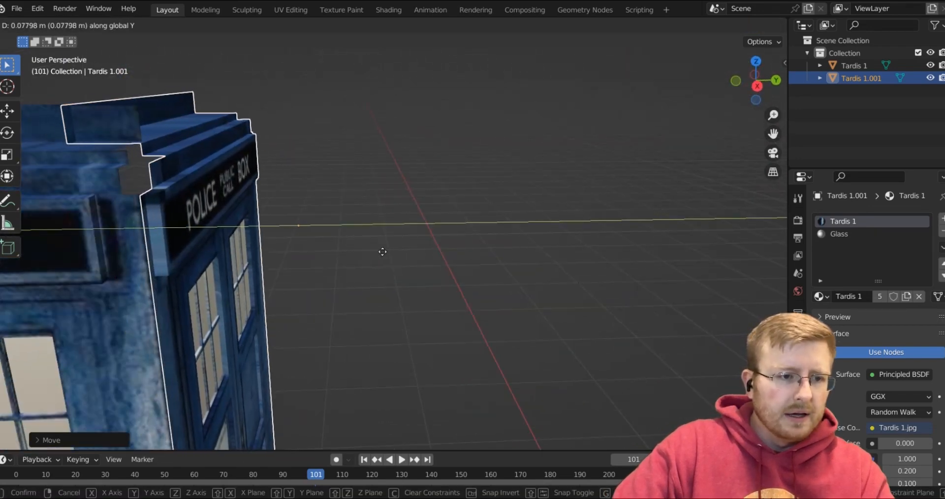
{"action": "left_click", "coordinate": [382, 252]}
Add the front wall to the selection and duplicate both walls
{"action": "scroll", "coordinate": [341, 234], "scroll_direction": "down", "scroll_amount": 3}
{"action": "middle_click_drag", "start_coordinate": [341, 234], "coordinate": [472, 285]}
{"action": "left_click", "coordinate": [231, 213], "text": "shift"}
{"action": "key", "text": "shift+d"}
{"action": "left_click", "coordinate": [473, 285]}
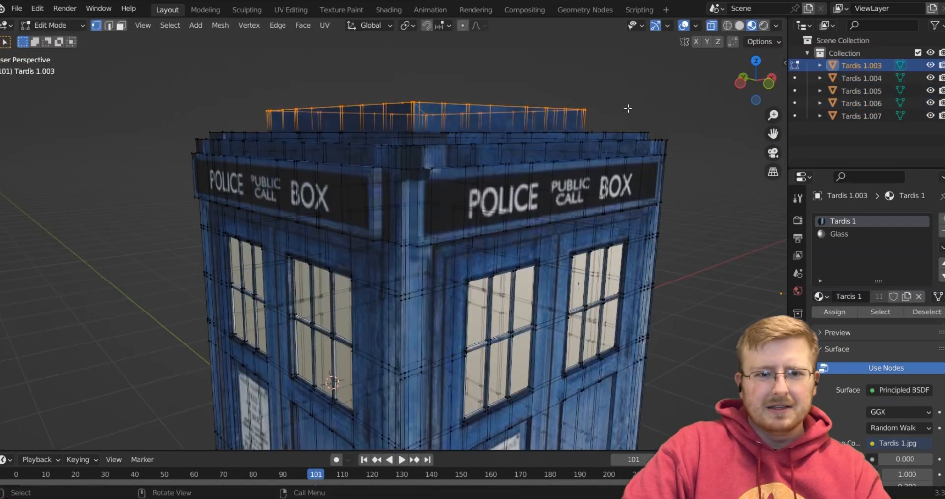
Leave Edit Mode and examine the assembled police box's roof, sign and walls from different sides
{"action": "middle_click_drag", "start_coordinate": [628, 108], "coordinate": [559, 167]}
{"action": "key", "text": "Tab"}
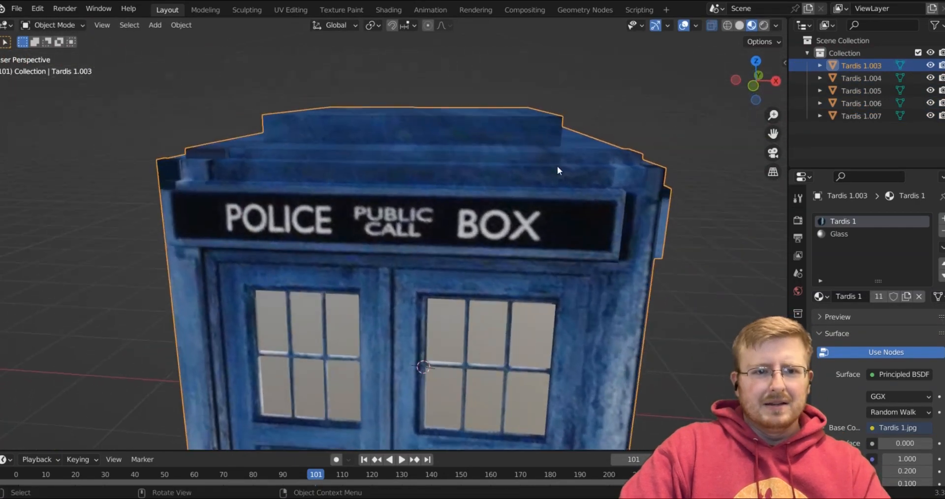
{"action": "scroll", "coordinate": [566, 177], "scroll_direction": "down", "scroll_amount": 3}
{"action": "scroll", "coordinate": [561, 217], "scroll_direction": "down", "scroll_amount": 4}
{"action": "scroll", "coordinate": [541, 273], "scroll_direction": "up", "scroll_amount": 7}
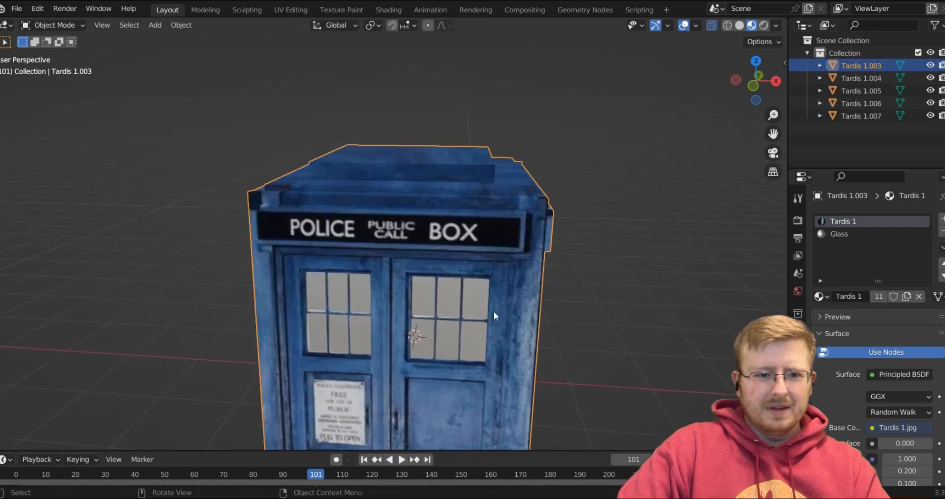
{"action": "middle_click_drag", "start_coordinate": [494, 311], "coordinate": [565, 305]}
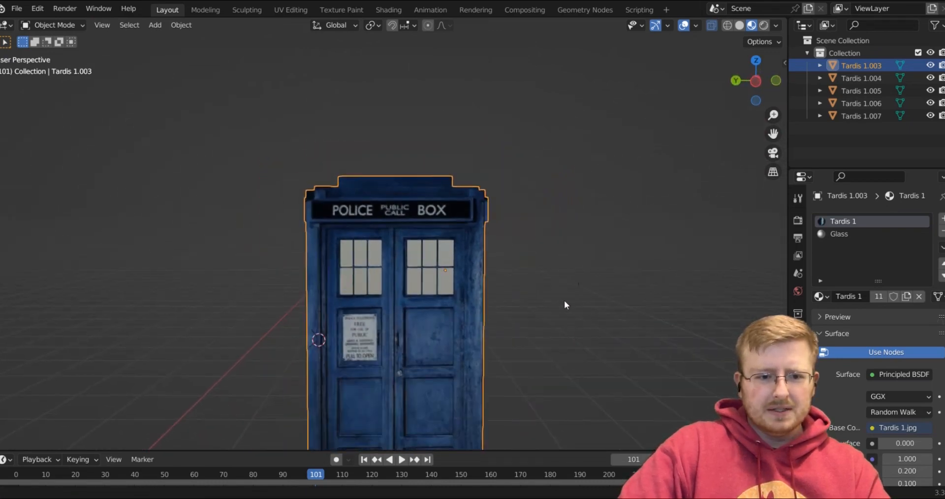
{"action": "scroll", "coordinate": [475, 181], "scroll_direction": "up", "scroll_amount": 3}
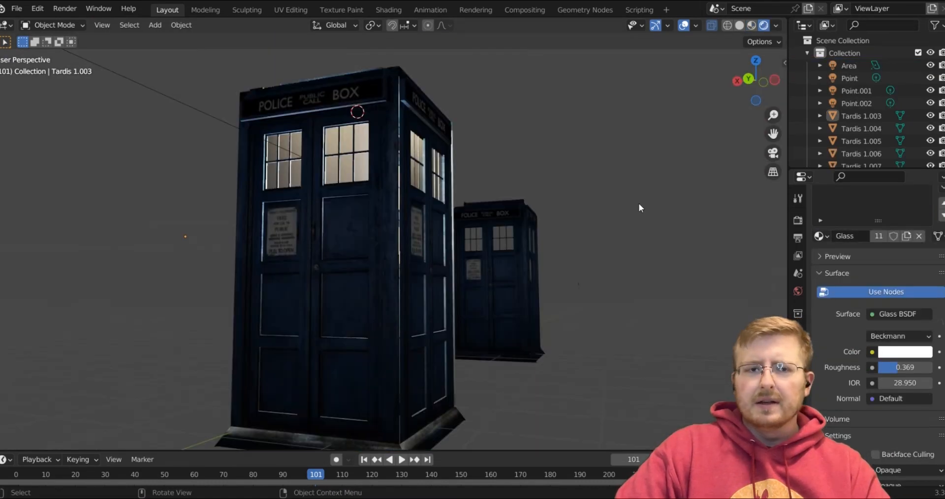
Add a UV sphere at the 3D cursor on top of the police box
{"action": "middle_click_drag", "start_coordinate": [639, 203], "coordinate": [330, 122]}
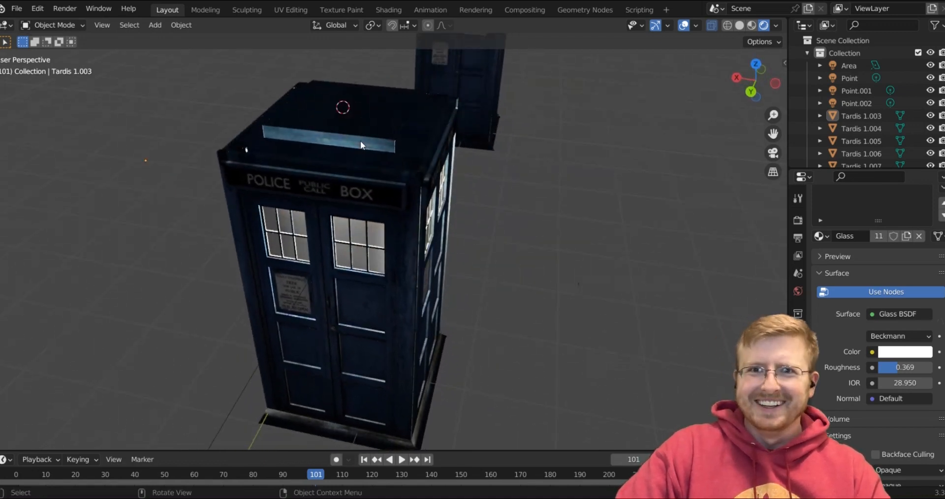
{"action": "key", "text": "shift+a"}
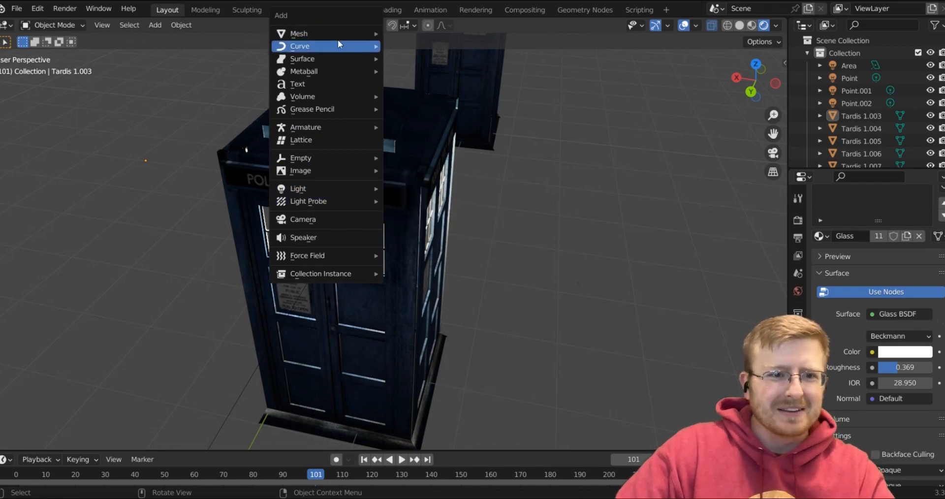
{"action": "mouse_move", "coordinate": [338, 34]}
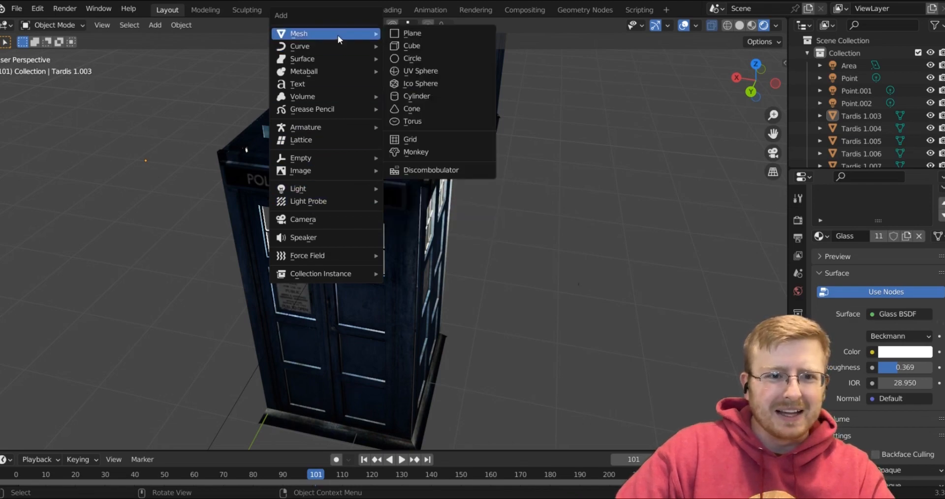
{"action": "left_click", "coordinate": [427, 72]}
Delete the lower half of the UV sphere, working in Edit Mode from the back orthographic view
{"action": "key", "text": "Tab"}
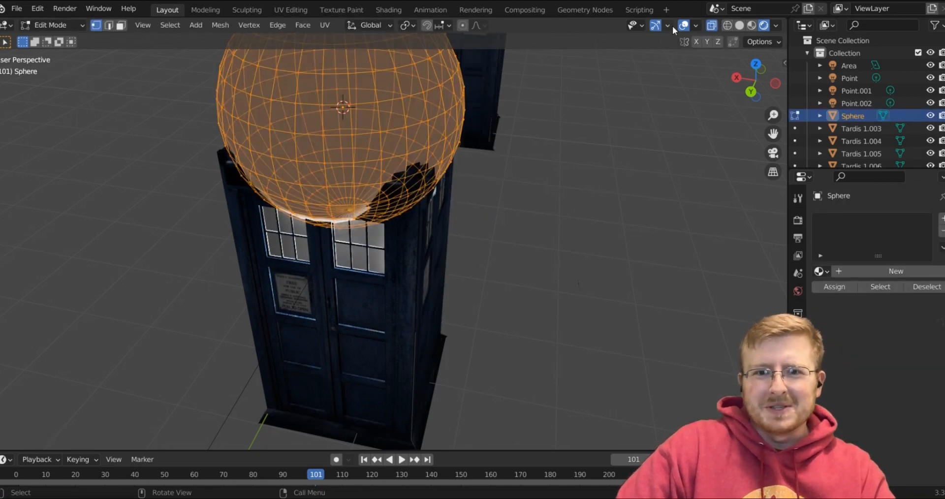
{"action": "left_click_drag", "start_coordinate": [758, 81], "coordinate": [774, 91]}
{"action": "left_click", "coordinate": [756, 88]}
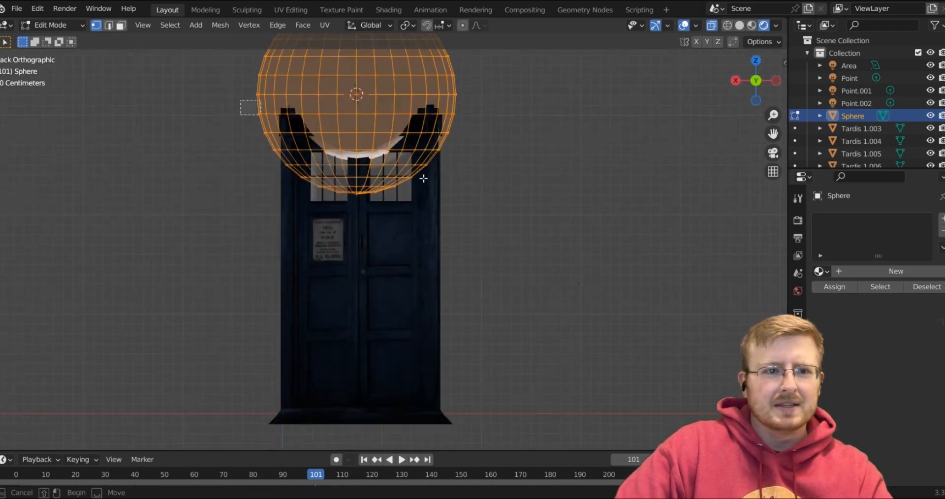
{"action": "left_click_drag", "start_coordinate": [424, 178], "coordinate": [462, 201]}
{"action": "key", "text": "x"}
{"action": "left_click", "coordinate": [599, 197]}
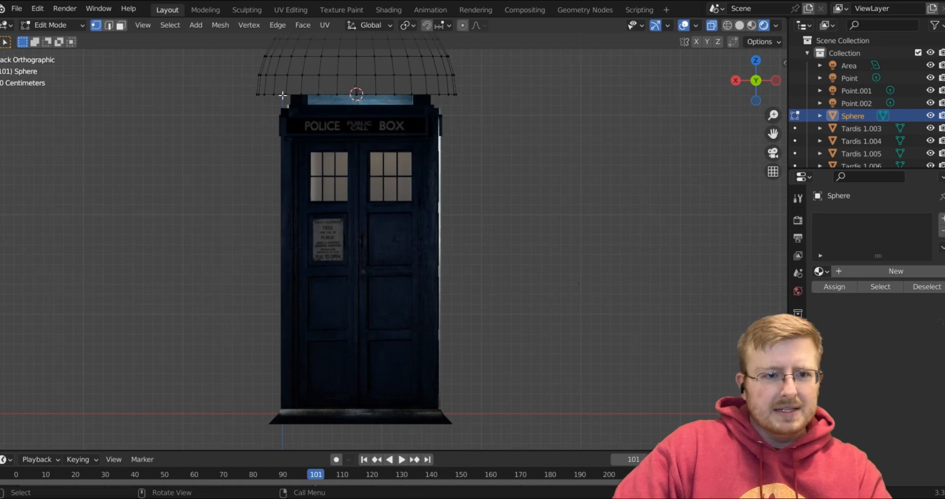
Extrude the hemisphere's open rim straight down along Z to form a domed cylinder, and leave Edit Mode
{"action": "key", "text": "e"}
{"action": "key", "text": "z"}
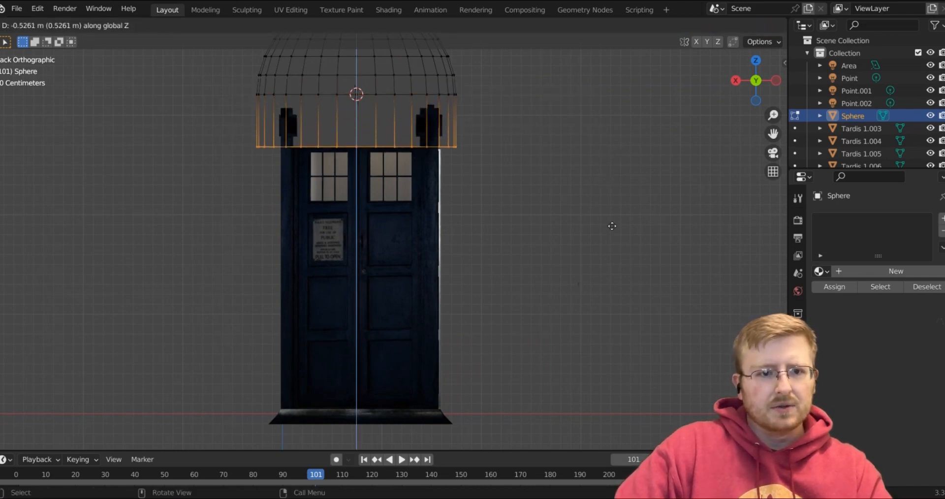
{"action": "left_click", "coordinate": [583, 173]}
{"action": "key", "text": "Tab"}
Scale the domed cylinder down to about 0.17 and raise it along Z on the police box roof
{"action": "middle_click_drag", "start_coordinate": [571, 120], "coordinate": [613, 284]}
{"action": "key", "text": "s"}
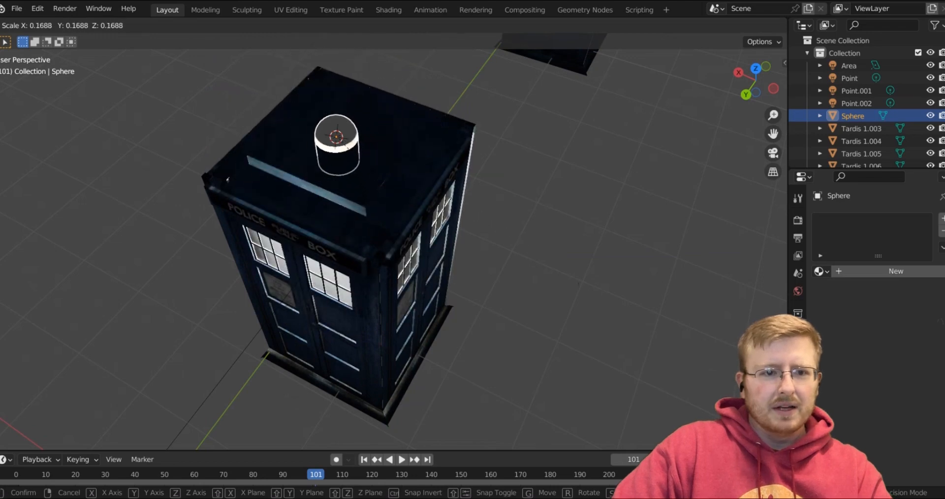
{"action": "left_click", "coordinate": [369, 172]}
{"action": "key", "text": "g"}
{"action": "key", "text": "z"}
{"action": "left_click", "coordinate": [365, 148]}
Shrink the dome slightly more and adjust its height along Z so it sits on the roof
{"action": "key", "text": "s"}
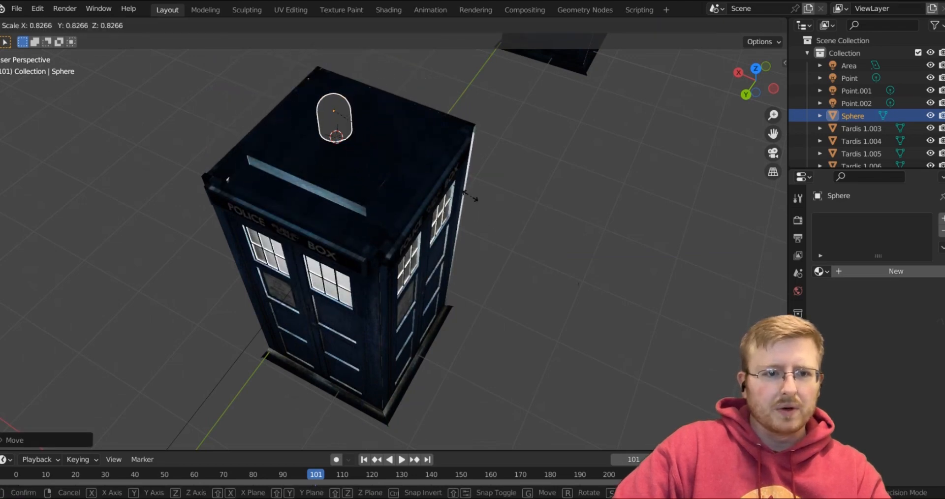
{"action": "left_click", "coordinate": [466, 194]}
{"action": "key", "text": "g"}
{"action": "key", "text": "z"}
{"action": "left_click", "coordinate": [467, 197]}
Duplicate the lamp dome on the roof, leaving the copy in the same place
{"action": "middle_click_drag", "start_coordinate": [468, 197], "coordinate": [497, 167]}
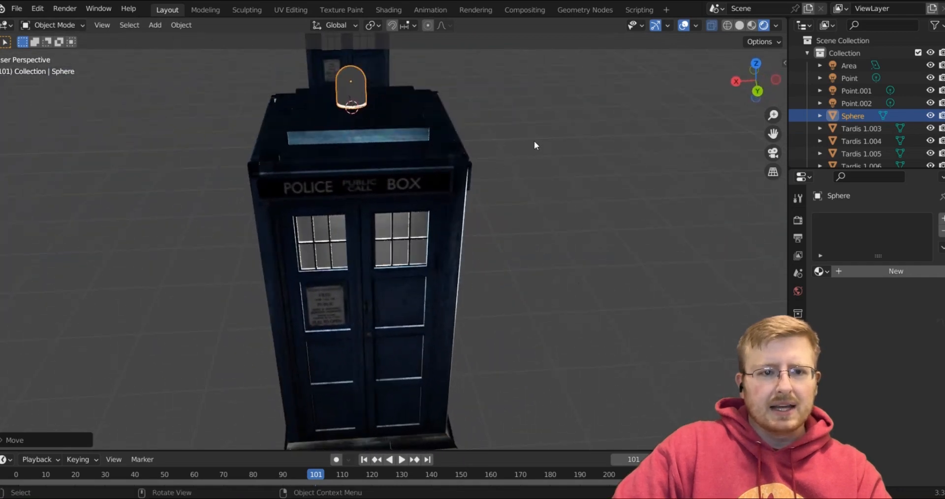
{"action": "scroll", "coordinate": [533, 143], "scroll_direction": "up", "scroll_amount": 5}
{"action": "middle_click_drag", "start_coordinate": [531, 141], "coordinate": [562, 309]}
{"action": "scroll", "coordinate": [562, 309], "scroll_direction": "up", "scroll_amount": 2}
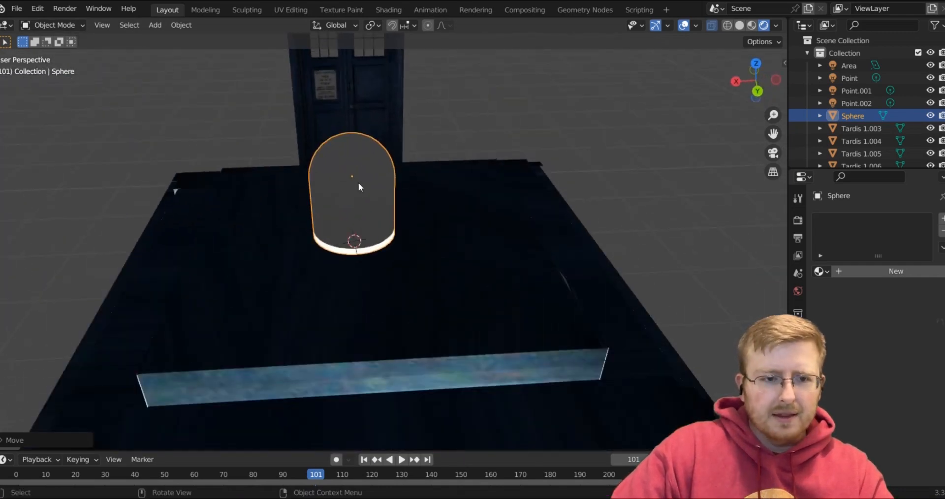
{"action": "key", "text": "shift+d"}
{"action": "right_click", "coordinate": [512, 261]}
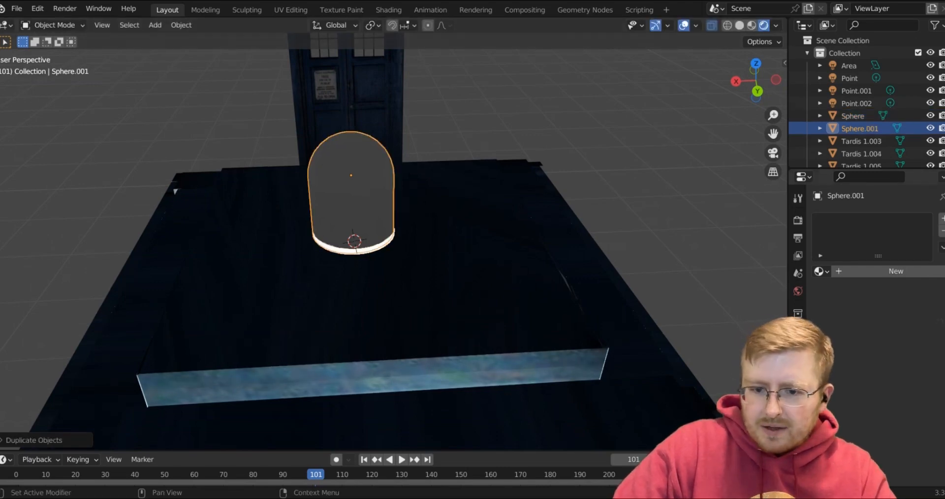
Add a Wireframe modifier to the duplicated dome and scale it slightly larger than the inner dome
{"action": "left_click", "coordinate": [798, 353]}
{"action": "left_click", "coordinate": [863, 218]}
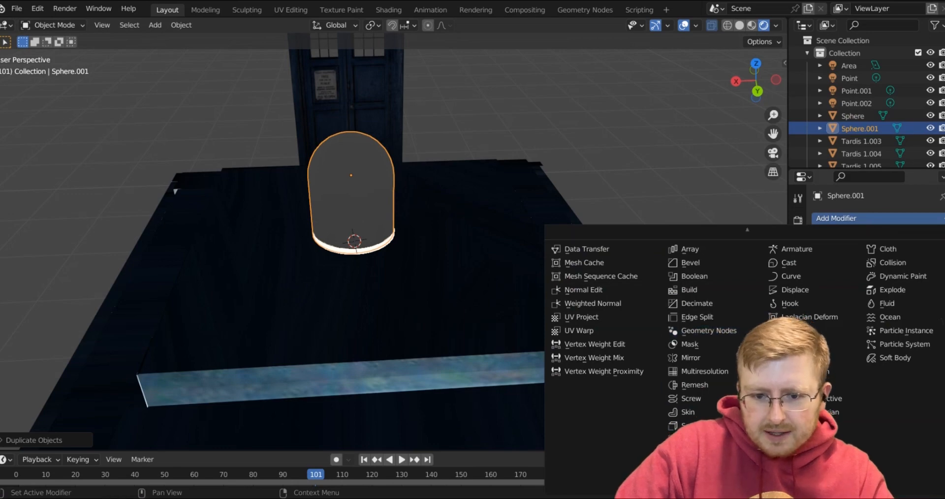
{"action": "scroll", "coordinate": [718, 329], "scroll_direction": "down", "scroll_amount": 1}
{"action": "left_click", "coordinate": [694, 483]}
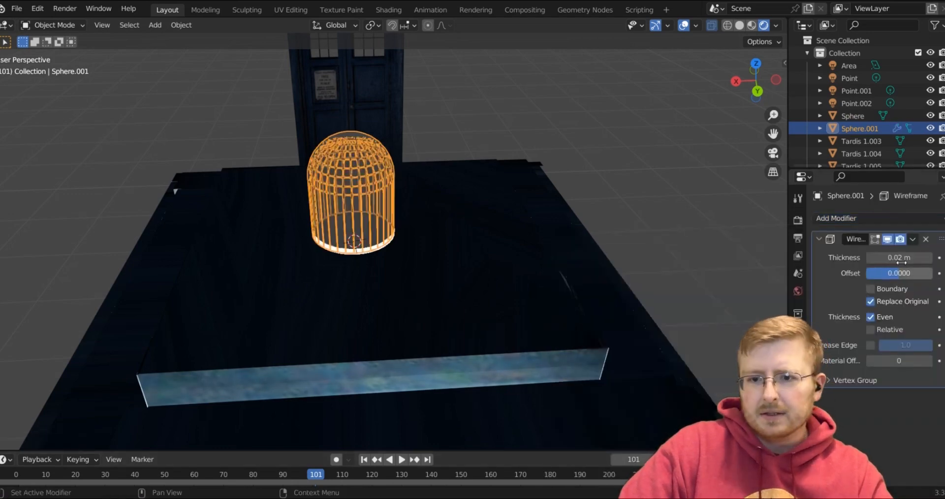
{"action": "key", "text": "s"}
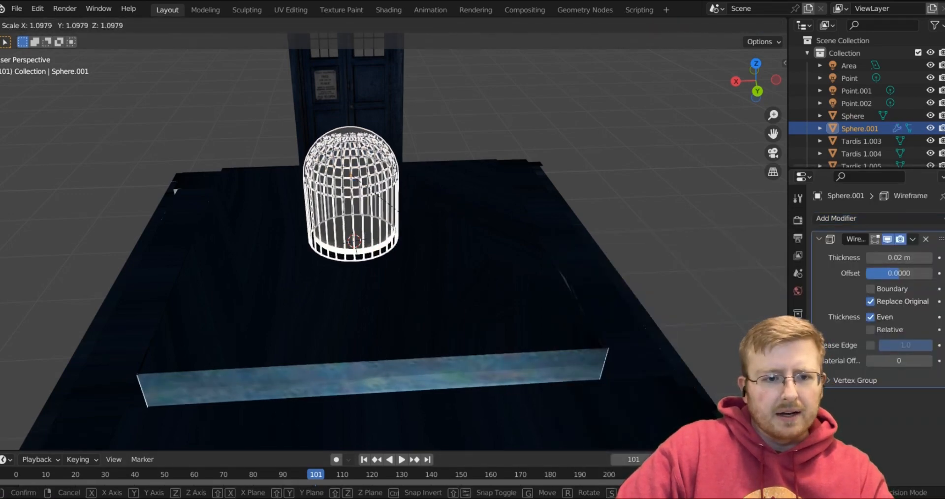
{"action": "left_click", "coordinate": [481, 278]}
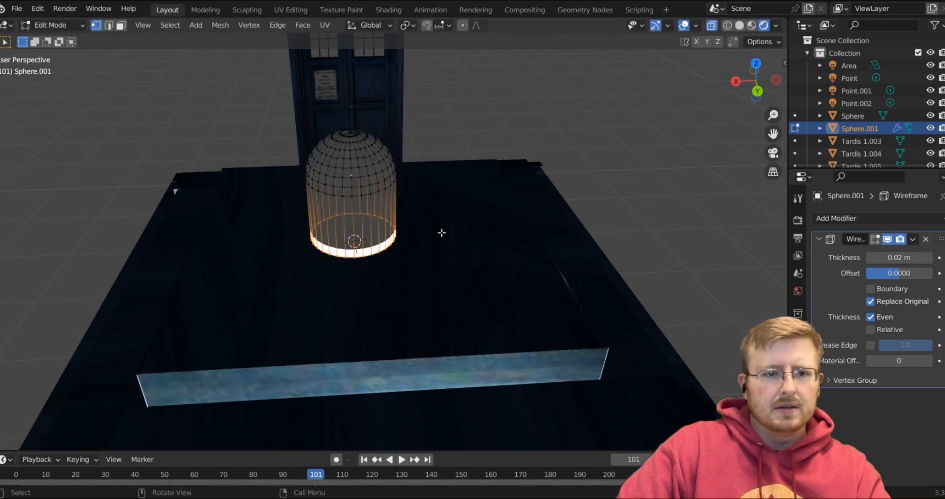
Give the wireframe cage a new material named Black with its base colour set to black
{"action": "scroll", "coordinate": [473, 224], "scroll_direction": "up", "scroll_amount": 4}
{"action": "left_click", "coordinate": [674, 93]}
{"action": "scroll", "coordinate": [308, 166], "scroll_direction": "down", "scroll_amount": 2}
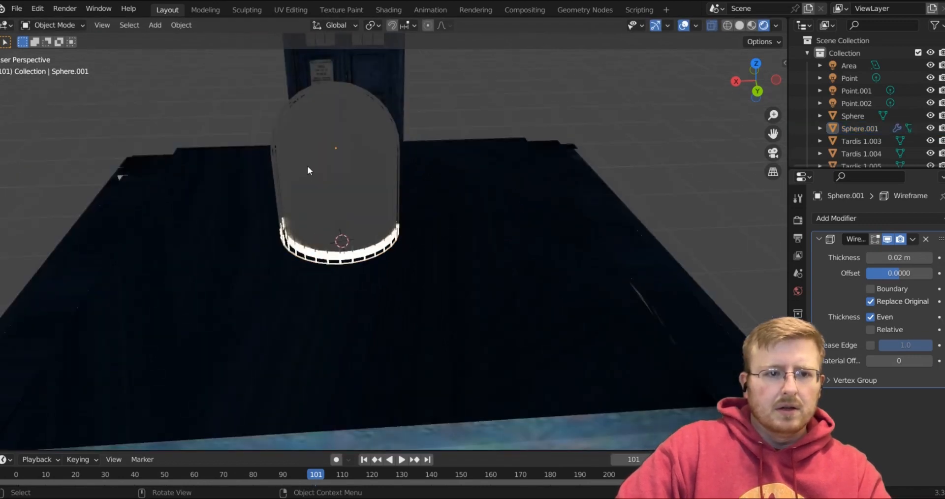
{"action": "left_click", "coordinate": [299, 102]}
{"action": "left_click", "coordinate": [797, 437]}
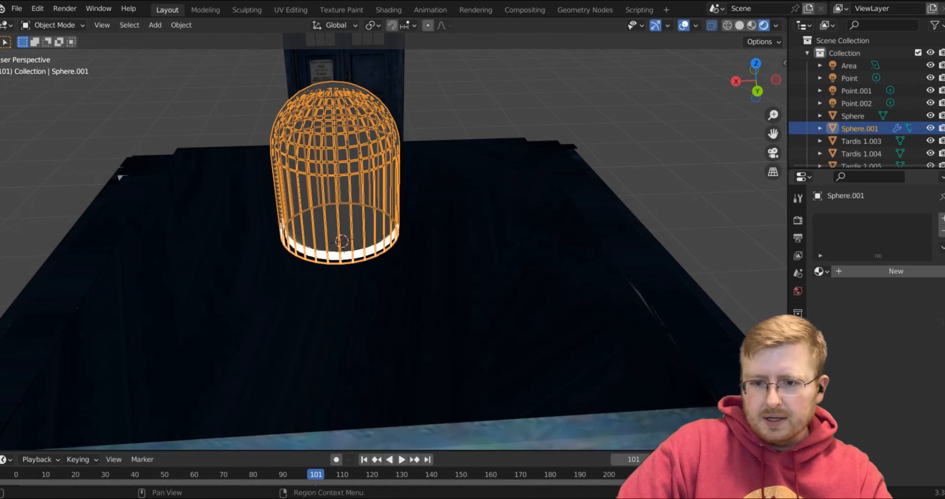
{"action": "left_click", "coordinate": [871, 274]}
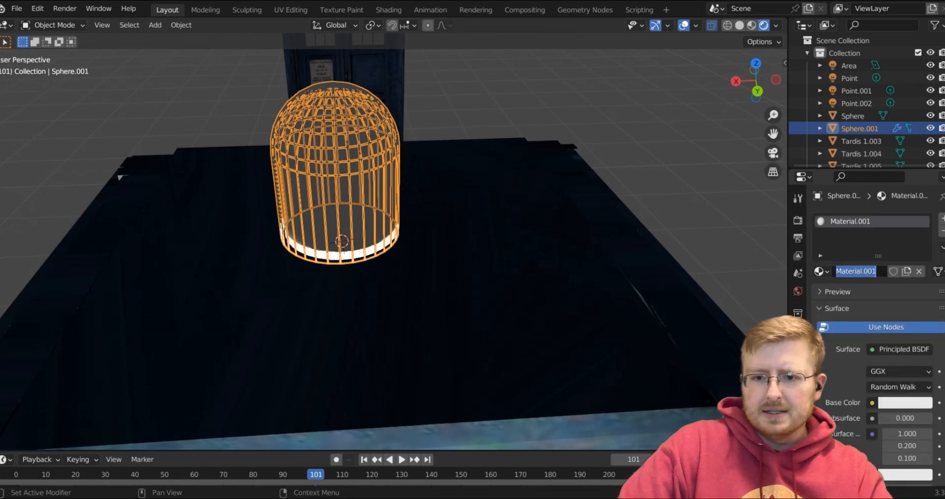
{"action": "type", "text": "Black"}
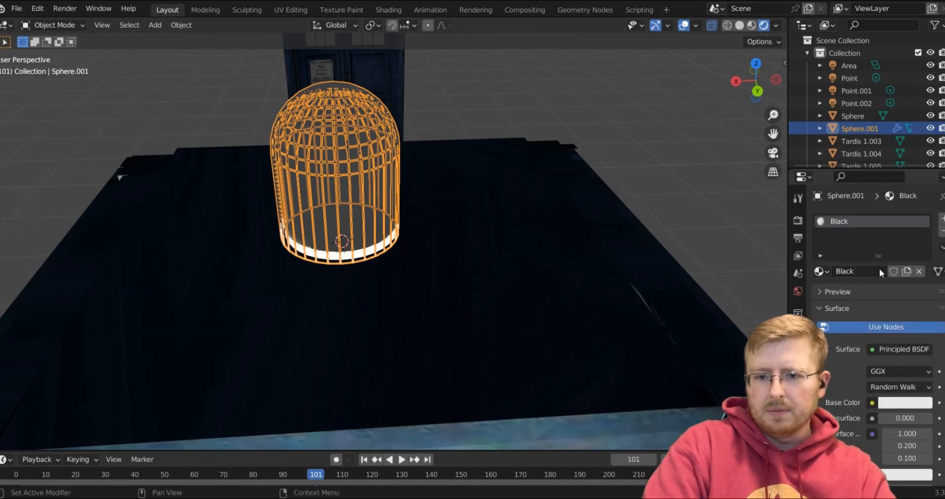
{"action": "left_click", "coordinate": [918, 403]}
{"action": "left_click_drag", "start_coordinate": [922, 233], "coordinate": [922, 315]}
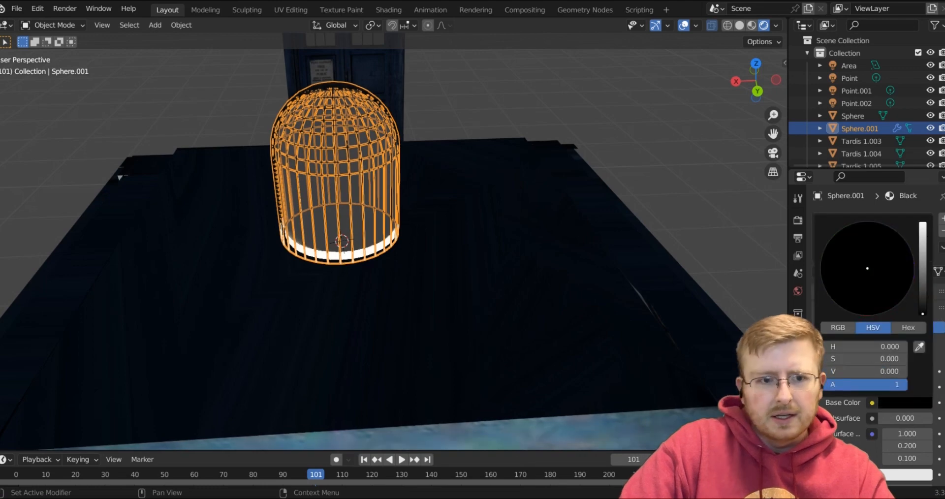
{"action": "left_click", "coordinate": [559, 74]}
Set the Wireframe modifier's thickness on the lamp cage to 0.06 m
{"action": "middle_click_drag", "start_coordinate": [627, 195], "coordinate": [268, 102]}
{"action": "left_click", "coordinate": [214, 122]}
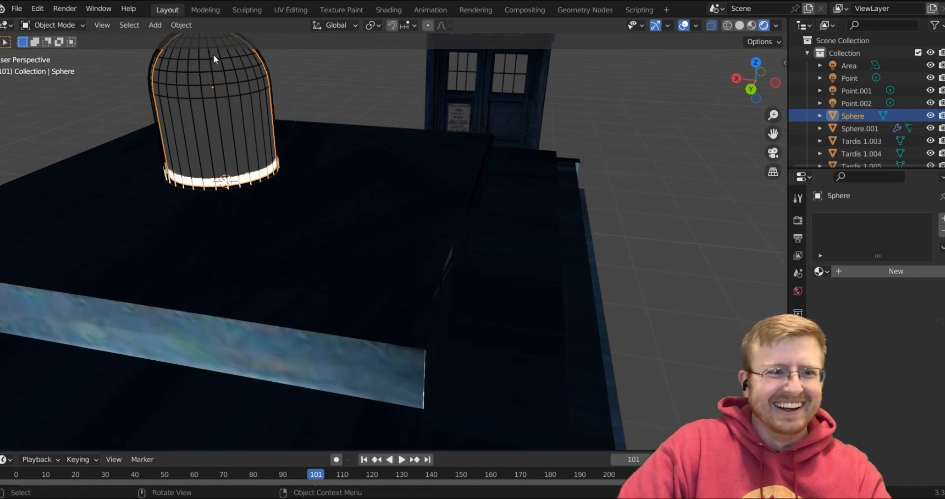
{"action": "left_click", "coordinate": [231, 83]}
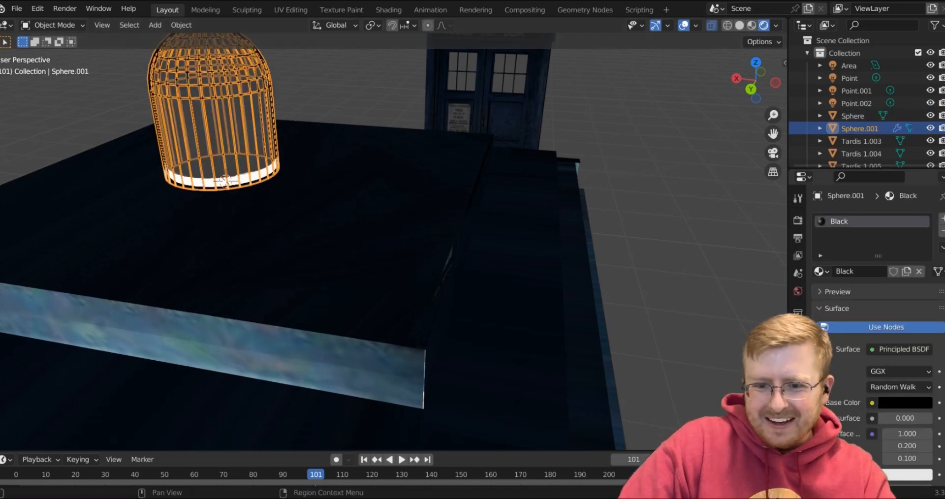
{"action": "left_click", "coordinate": [797, 387]}
{"action": "left_click", "coordinate": [798, 371]}
{"action": "left_click", "coordinate": [797, 353]}
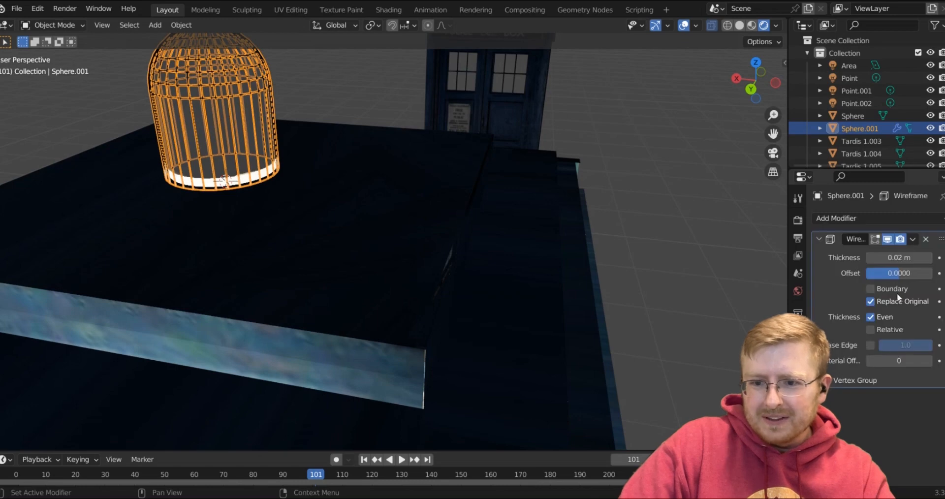
{"action": "left_click_drag", "start_coordinate": [898, 257], "coordinate": [918, 258]}
{"action": "scroll", "coordinate": [566, 205], "scroll_direction": "down", "scroll_amount": 4}
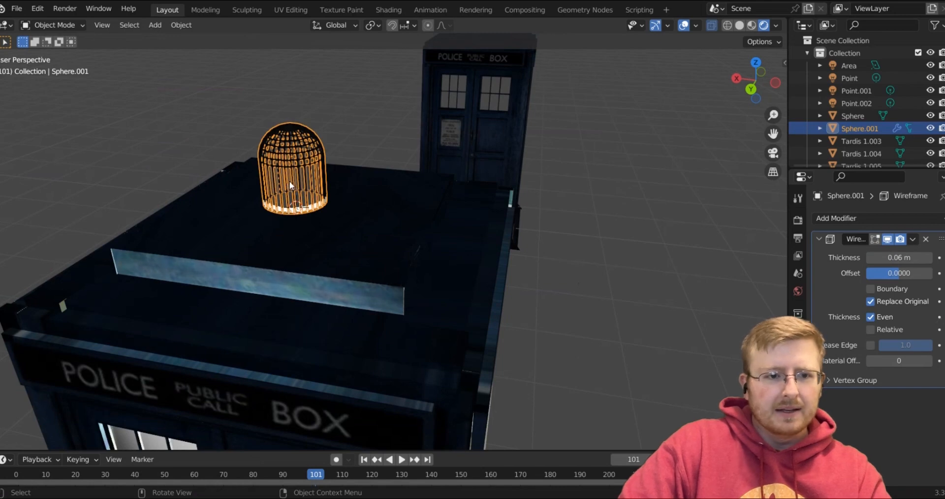
Select the inner dome inside the cage and give it a new material named Lamp
{"action": "scroll", "coordinate": [290, 185], "scroll_direction": "up", "scroll_amount": 8}
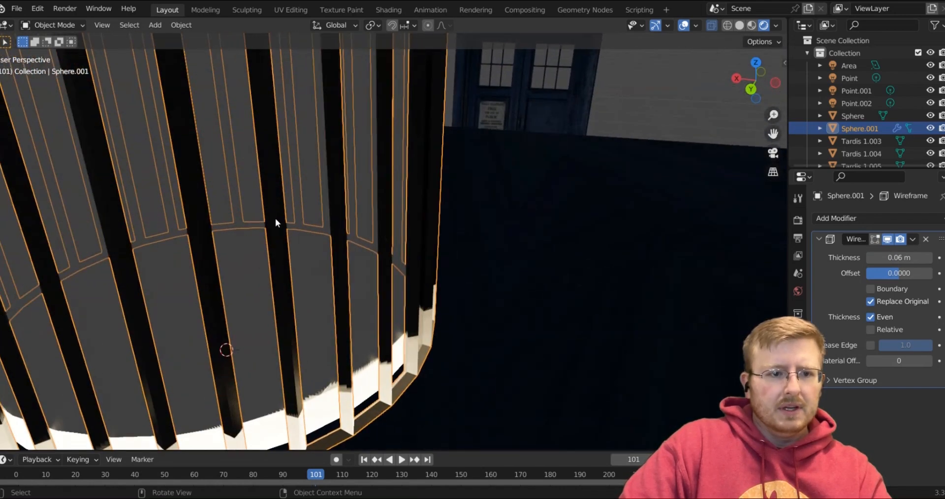
{"action": "left_click", "coordinate": [239, 221]}
{"action": "scroll", "coordinate": [240, 223], "scroll_direction": "down", "scroll_amount": 8}
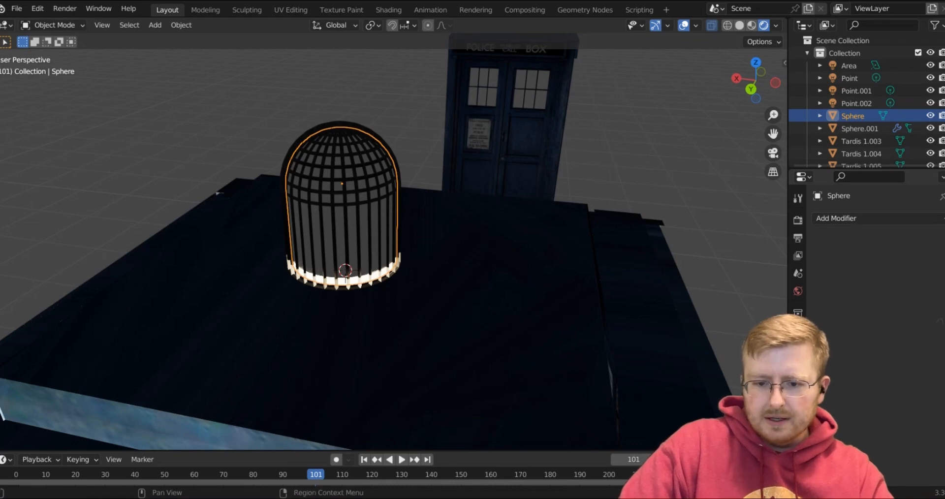
{"action": "left_click", "coordinate": [798, 442]}
{"action": "left_click", "coordinate": [861, 276]}
{"action": "double_click", "coordinate": [859, 271]}
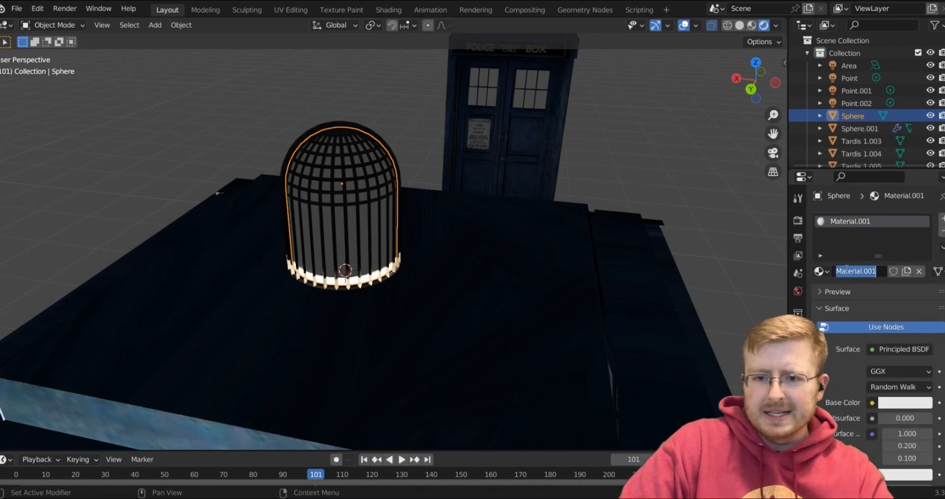
{"action": "type", "text": "Lamp"}
{"action": "key", "text": "Return"}
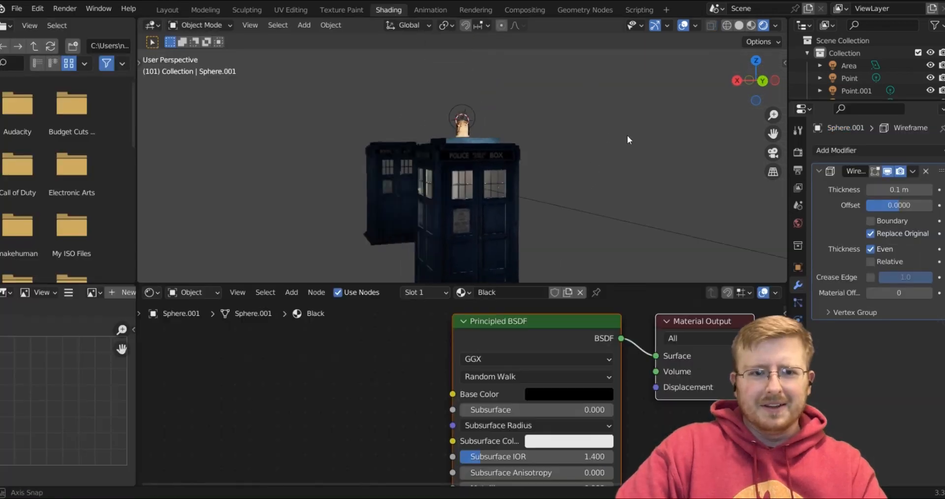
Show the world's shader nodes and add a Sky Texture node
{"action": "middle_click_drag", "start_coordinate": [627, 134], "coordinate": [589, 126]}
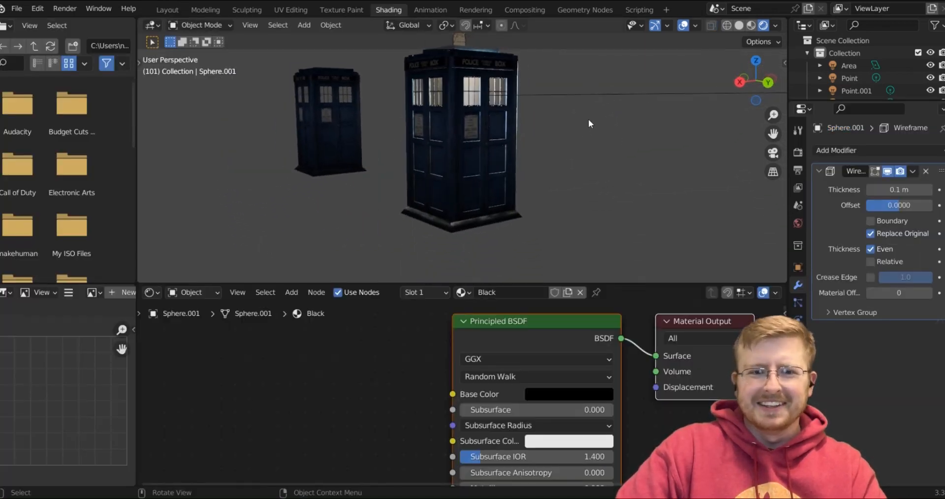
{"action": "left_click", "coordinate": [192, 292]}
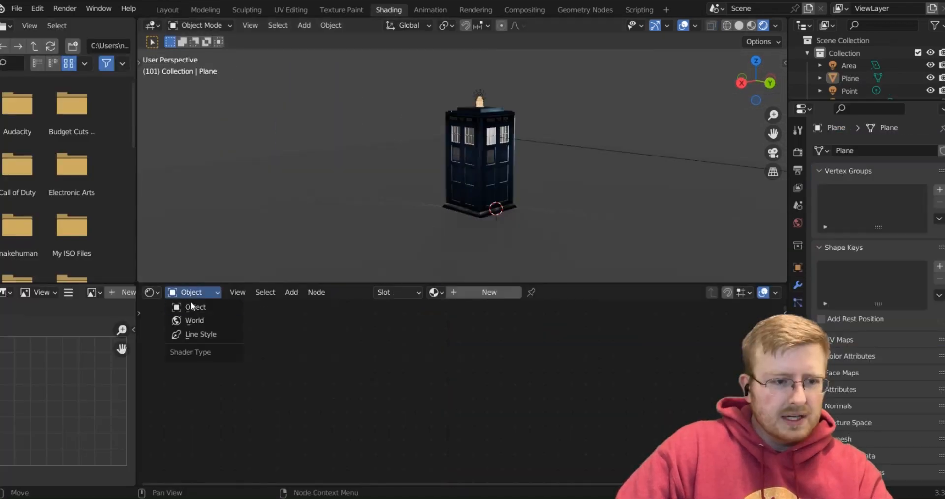
{"action": "left_click", "coordinate": [196, 319]}
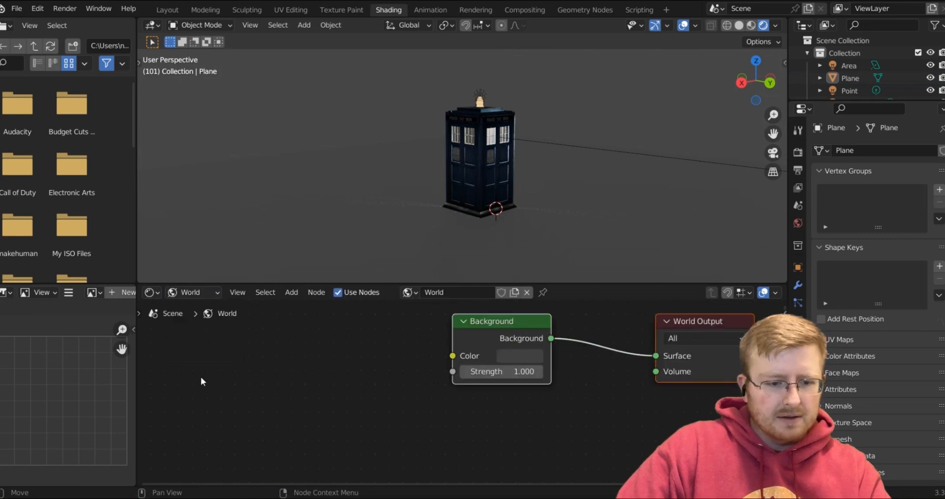
{"action": "key", "text": "shift+a"}
{"action": "left_click", "coordinate": [211, 353]}
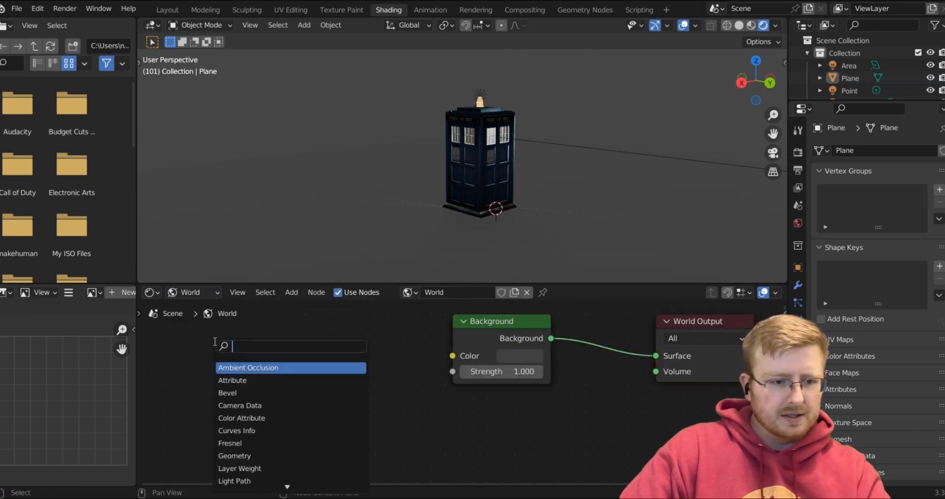
{"action": "type", "text": "sky"}
{"action": "left_click", "coordinate": [238, 367]}
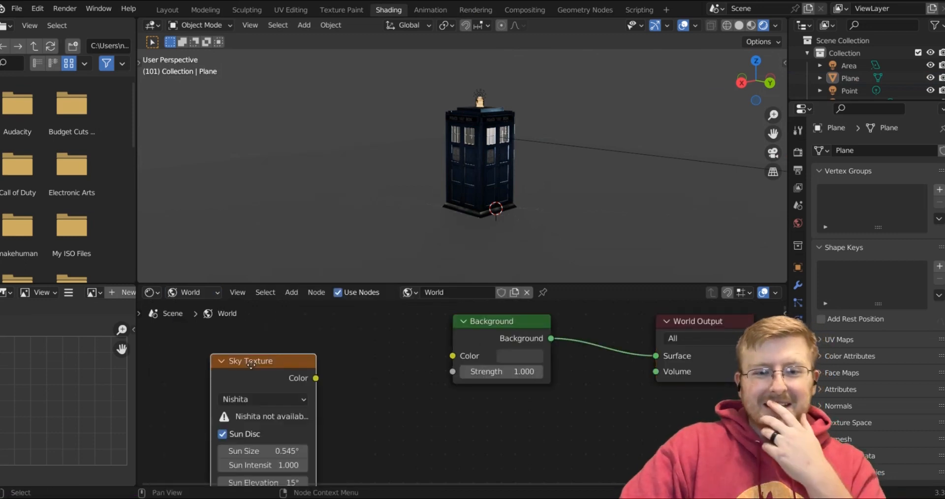
Connect the Sky Texture's Color to the World Output's Surface and set the sky type to Hosek / Wilkie
{"action": "left_click", "coordinate": [305, 347]}
{"action": "left_click_drag", "start_coordinate": [377, 346], "coordinate": [400, 346]}
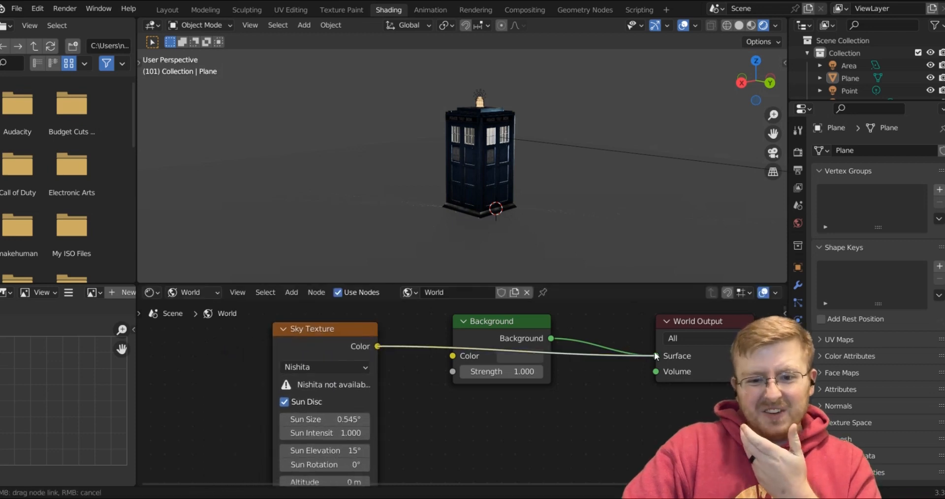
{"action": "left_click", "coordinate": [342, 369]}
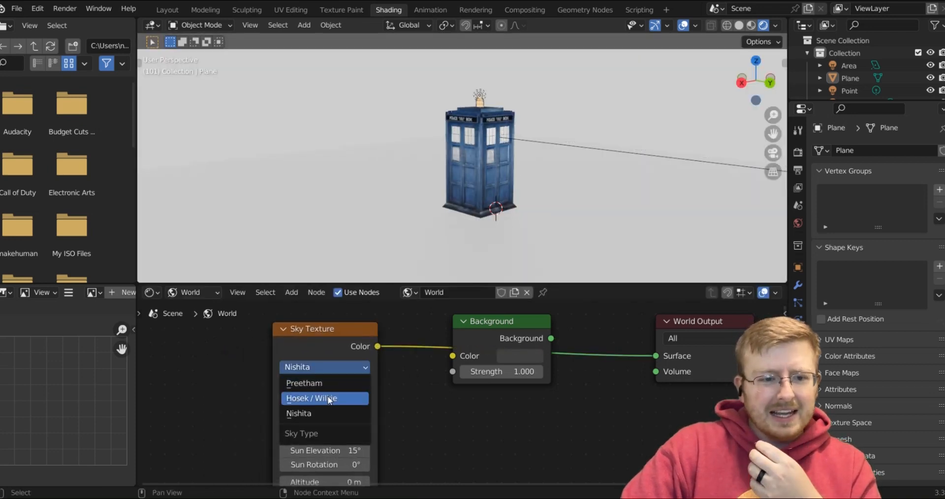
{"action": "left_click", "coordinate": [329, 398]}
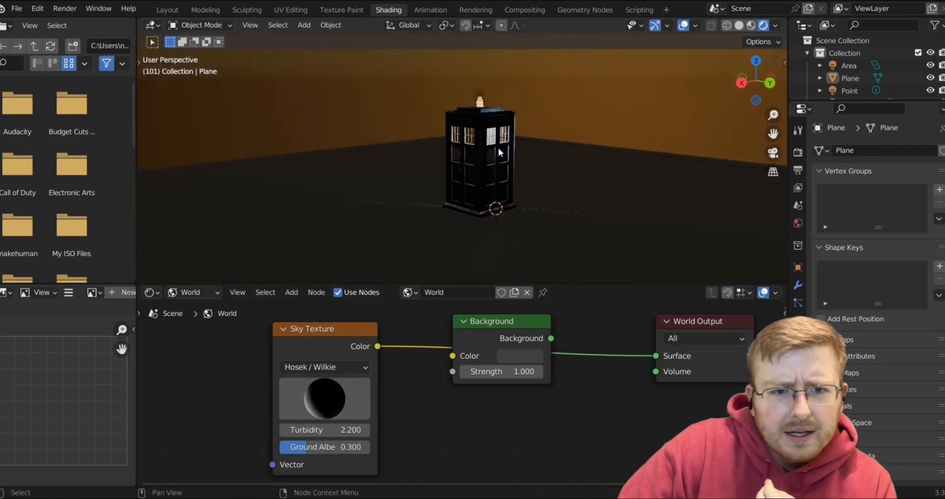
Select the police box body and show the shader nodes of its Glass material
{"action": "scroll", "coordinate": [498, 147], "scroll_direction": "up", "scroll_amount": 6}
{"action": "middle_click_drag", "start_coordinate": [547, 111], "coordinate": [471, 172]}
{"action": "left_click", "coordinate": [519, 176]}
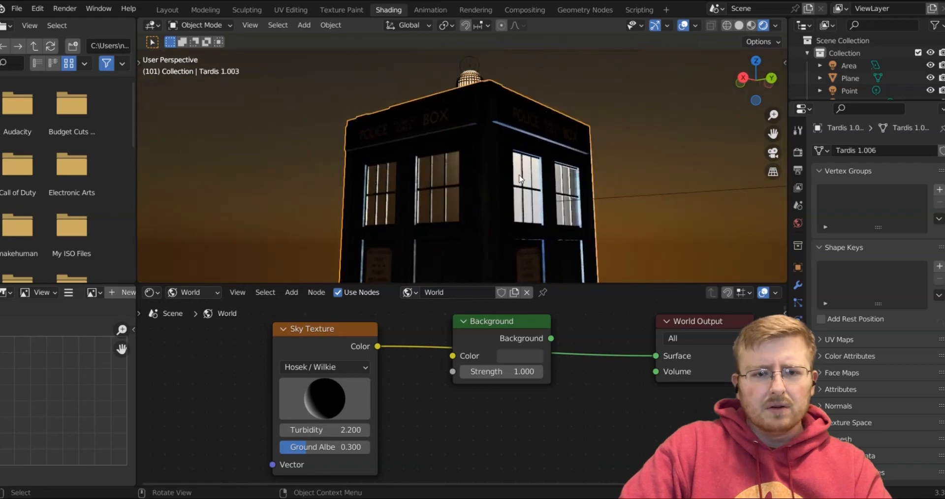
{"action": "left_click", "coordinate": [798, 374]}
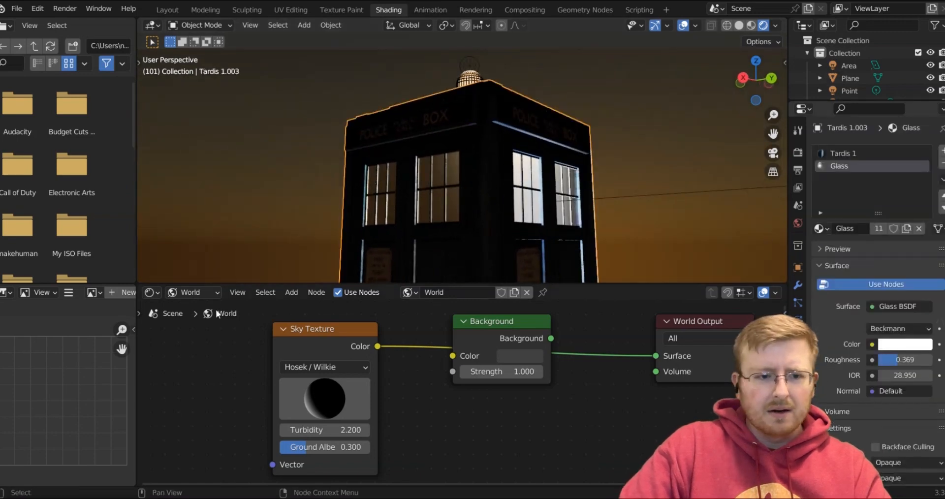
{"action": "left_click", "coordinate": [197, 307]}
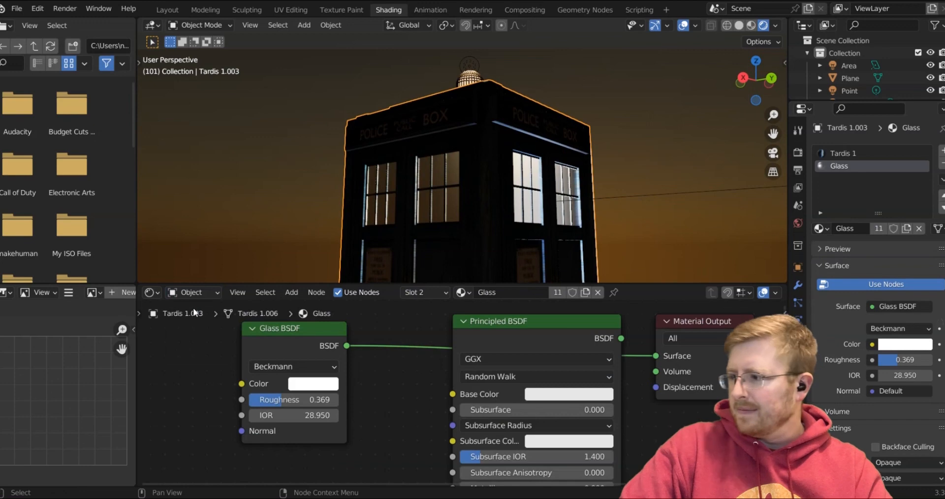
Add a Noise Texture node before the Glass BSDF and connect its Color to the Glass BSDF's Roughness
{"action": "key", "text": "shift+a"}
{"action": "left_click", "coordinate": [369, 349]}
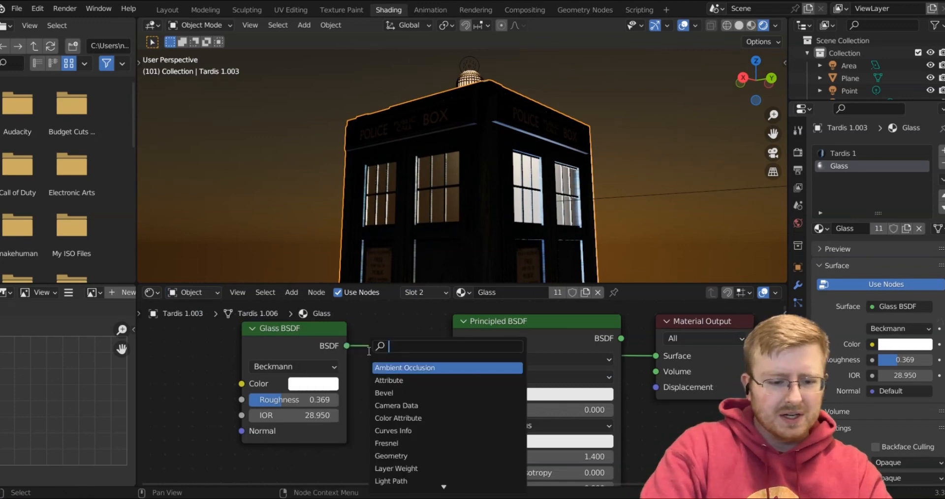
{"action": "type", "text": "noiske"}
{"action": "key", "text": "BackSpace"}
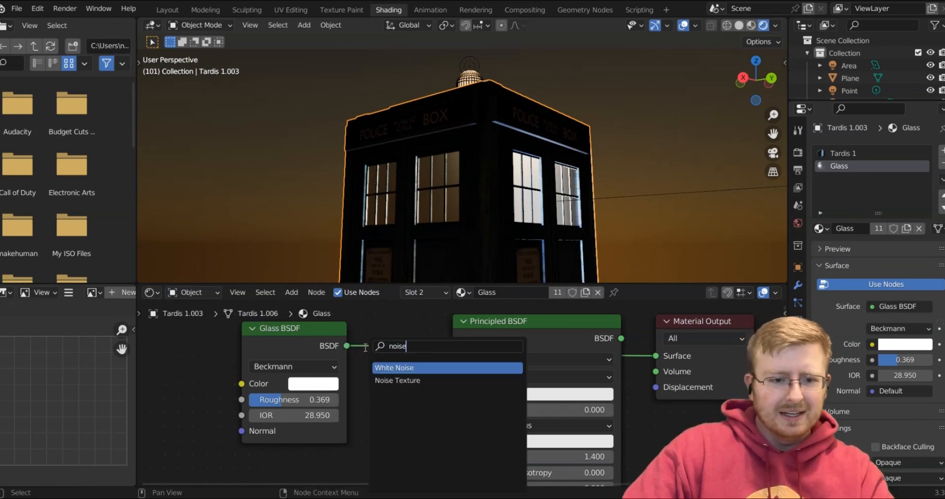
{"action": "left_click", "coordinate": [398, 380]}
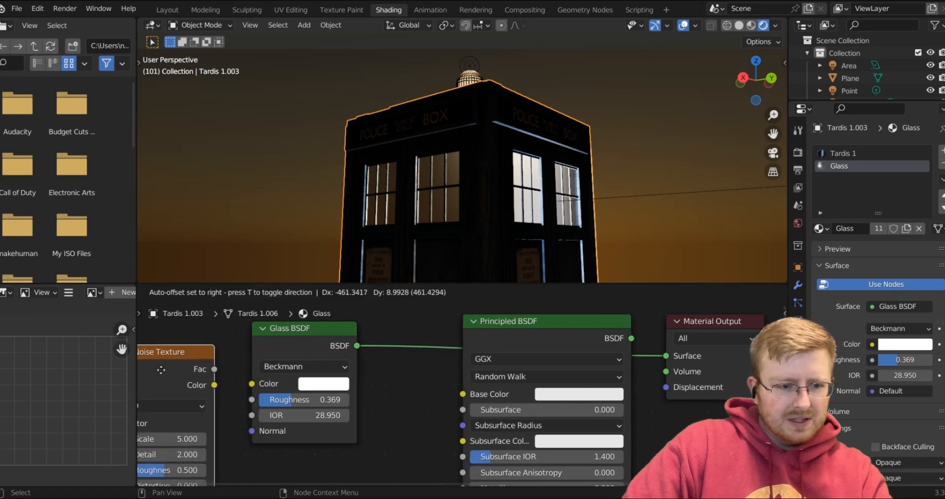
{"action": "left_click", "coordinate": [180, 373]}
{"action": "middle_click_drag", "start_coordinate": [361, 434], "coordinate": [427, 413]}
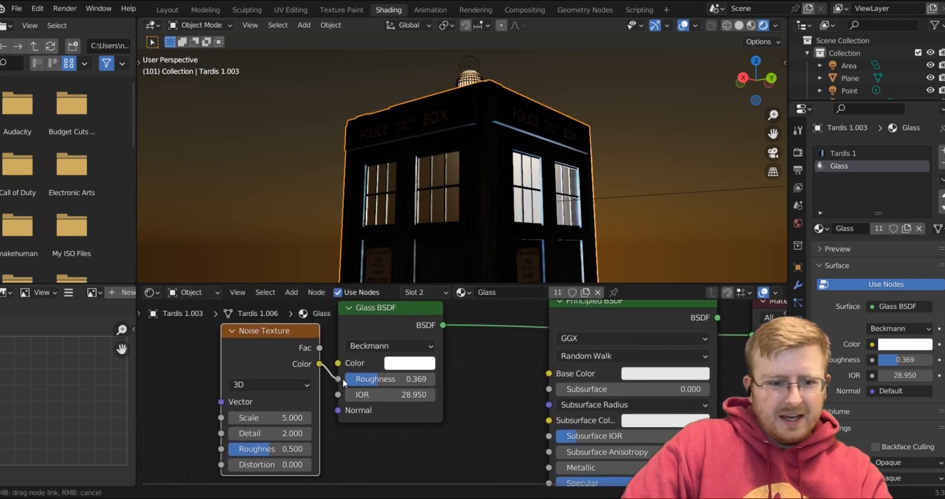
{"action": "left_click_drag", "start_coordinate": [343, 383], "coordinate": [344, 379]}
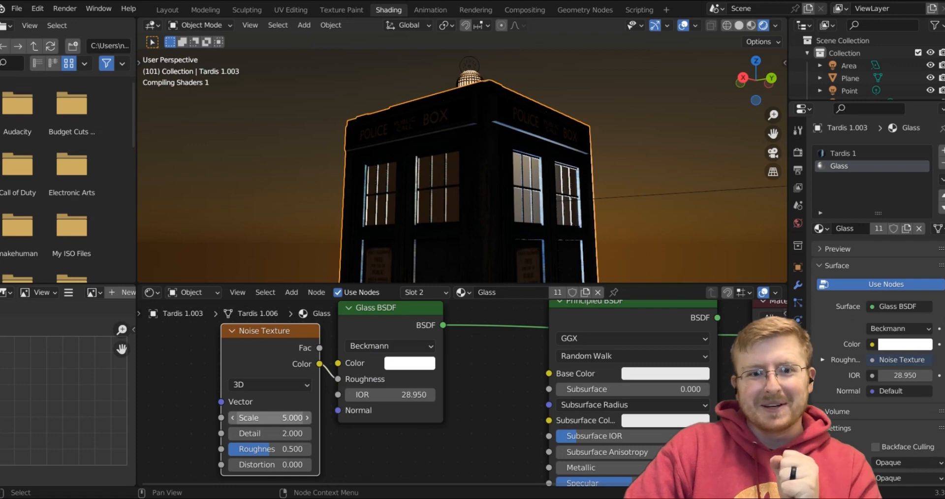
Set the Noise Texture's scale to -2.1, detail to 15 and roughness to 1 for the window glass
{"action": "left_click", "coordinate": [307, 418]}
{"action": "scroll", "coordinate": [418, 324], "scroll_direction": "up", "scroll_amount": 1}
{"action": "scroll", "coordinate": [489, 168], "scroll_direction": "up", "scroll_amount": 6}
{"action": "middle_click_drag", "start_coordinate": [490, 175], "coordinate": [537, 116]}
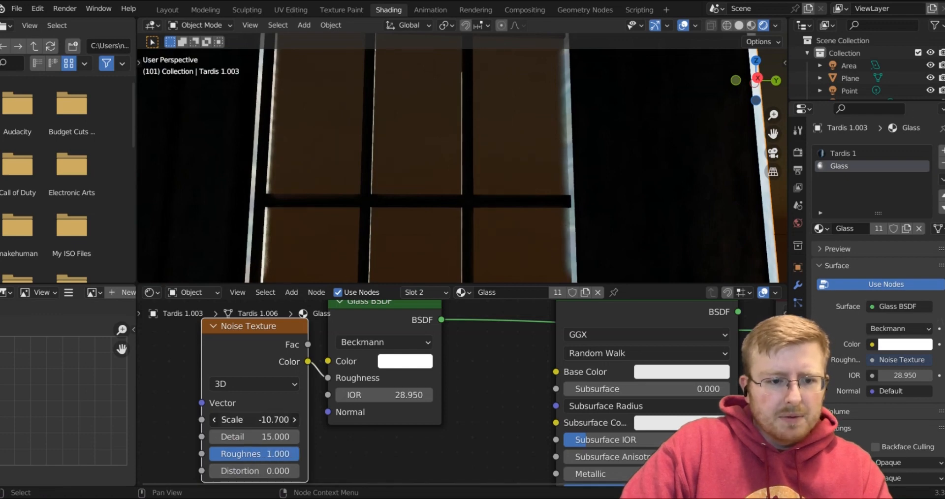
{"action": "middle_click_drag", "start_coordinate": [438, 271], "coordinate": [523, 207]}
{"action": "scroll", "coordinate": [522, 207], "scroll_direction": "up", "scroll_amount": 2}
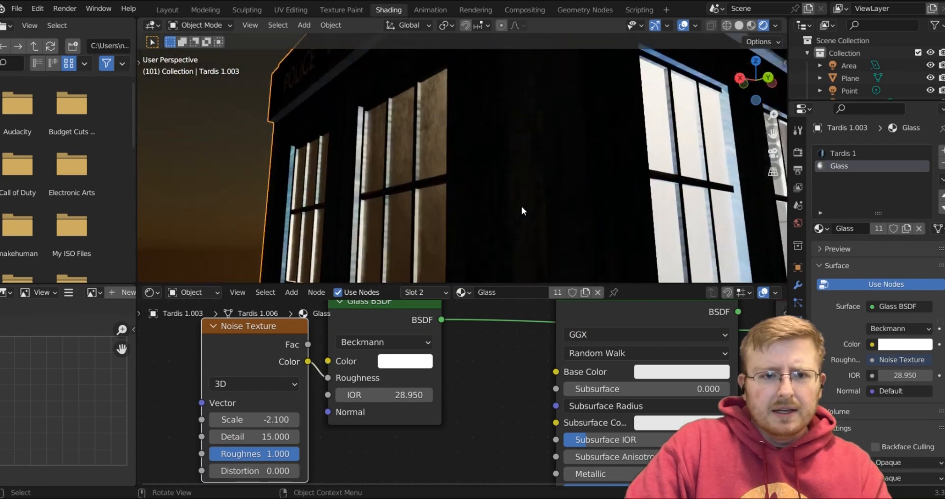
Examine the window glass up close and the whole police box from several sides
{"action": "scroll", "coordinate": [370, 135], "scroll_direction": "up", "scroll_amount": 5}
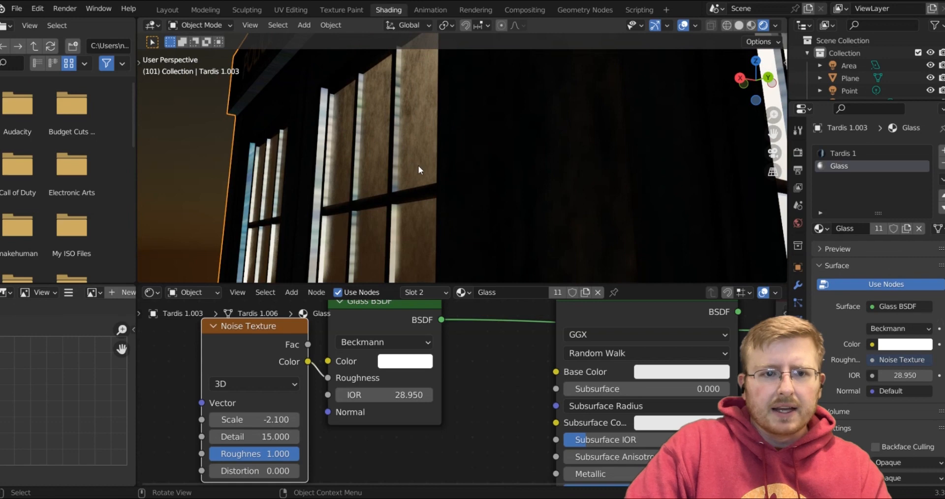
{"action": "scroll", "coordinate": [420, 170], "scroll_direction": "down", "scroll_amount": 4}
{"action": "scroll", "coordinate": [486, 193], "scroll_direction": "down", "scroll_amount": 3}
{"action": "middle_click_drag", "start_coordinate": [582, 202], "coordinate": [545, 216]}
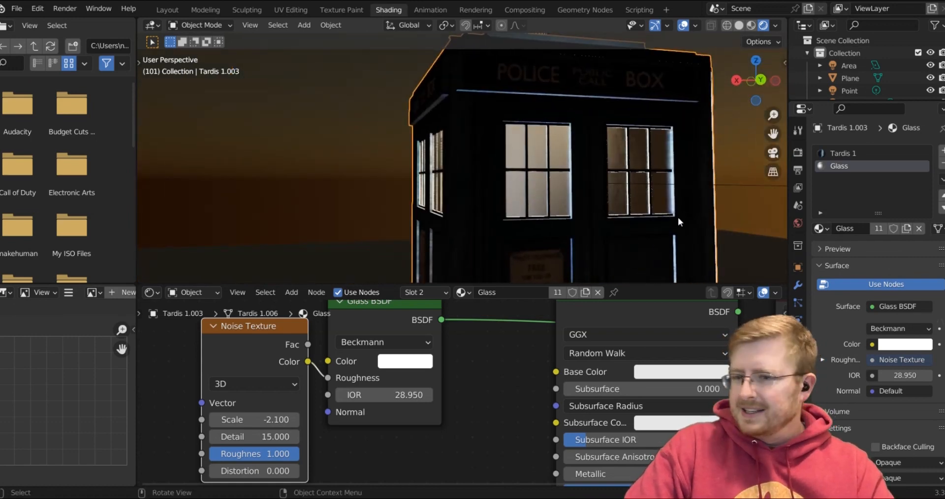
{"action": "scroll", "coordinate": [677, 190], "scroll_direction": "down", "scroll_amount": 8}
{"action": "middle_click_drag", "start_coordinate": [646, 185], "coordinate": [612, 166]}
{"action": "scroll", "coordinate": [612, 165], "scroll_direction": "up", "scroll_amount": 6}
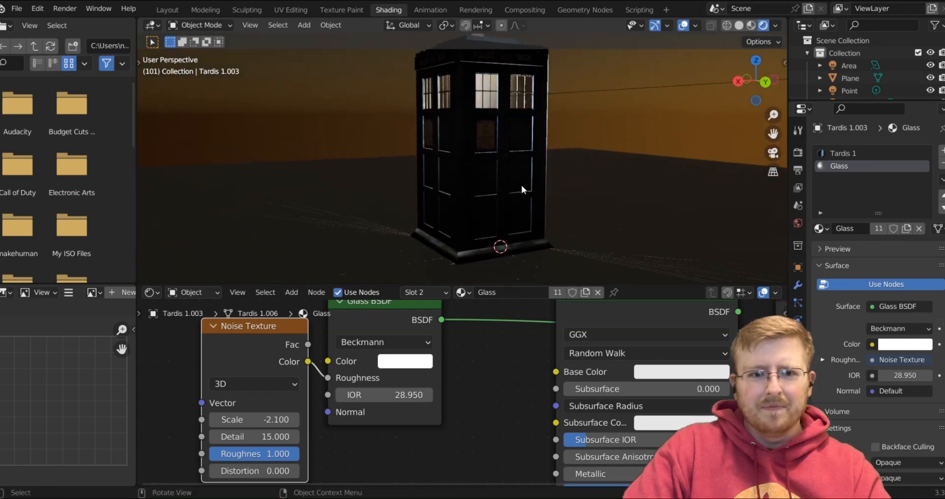